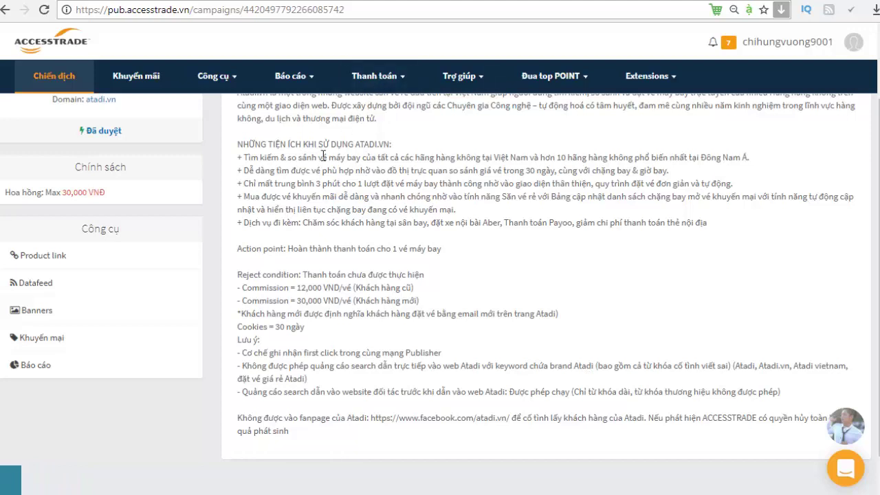
# Dismiss the Windows color scheme prompt without choosing any of its options.
pyautogui.scroll(2, 441, 194)
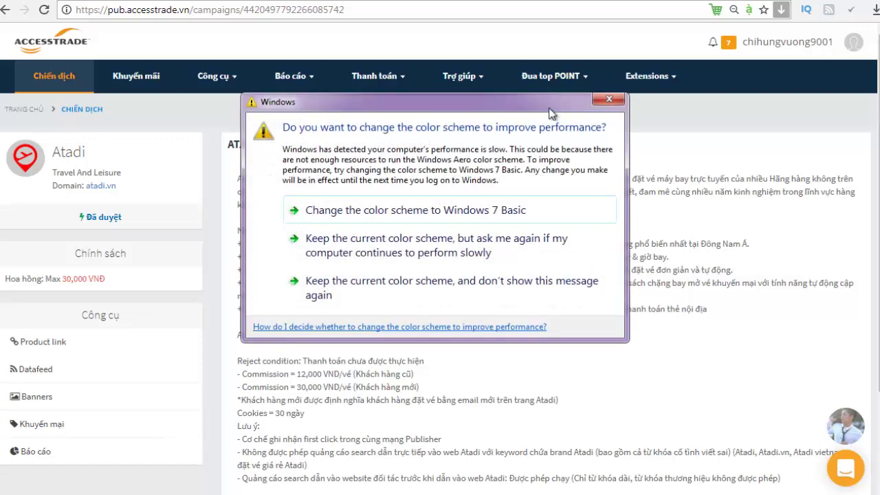
pyautogui.click(611, 98)
pyautogui.click(616, 99)
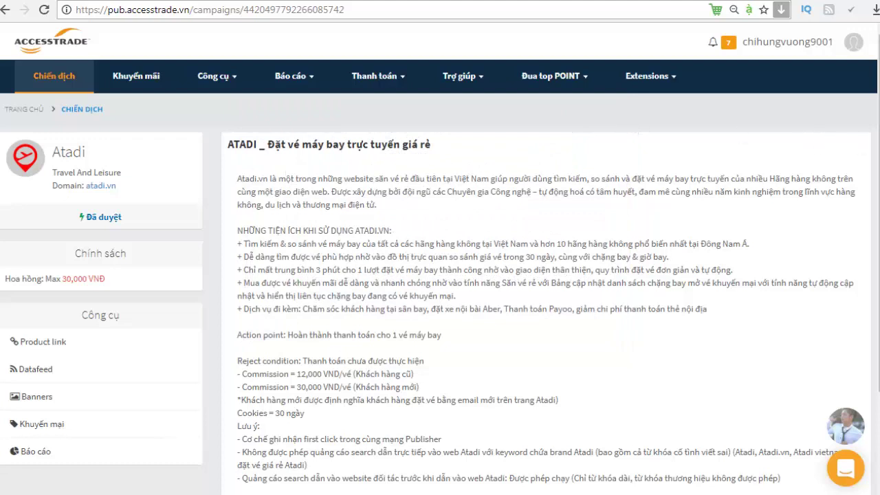
# Open the Product link tool for the Atadi campaign and agree to its terms.
pyautogui.scroll(-1, 621, 124)
pyautogui.scroll(1, 622, 124)
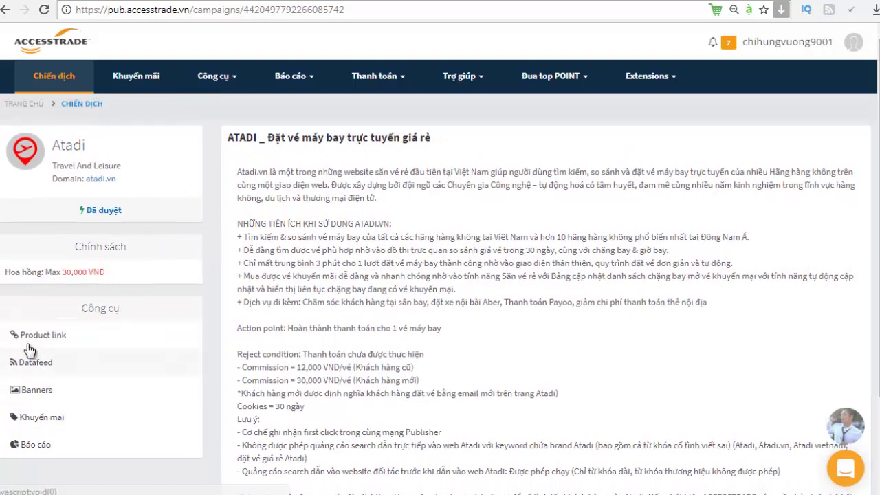
pyautogui.click(50, 337)
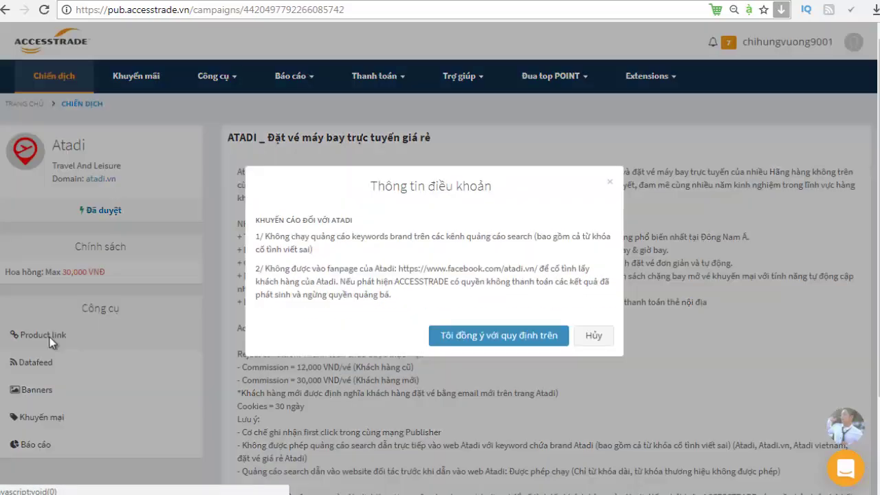
pyautogui.click(490, 334)
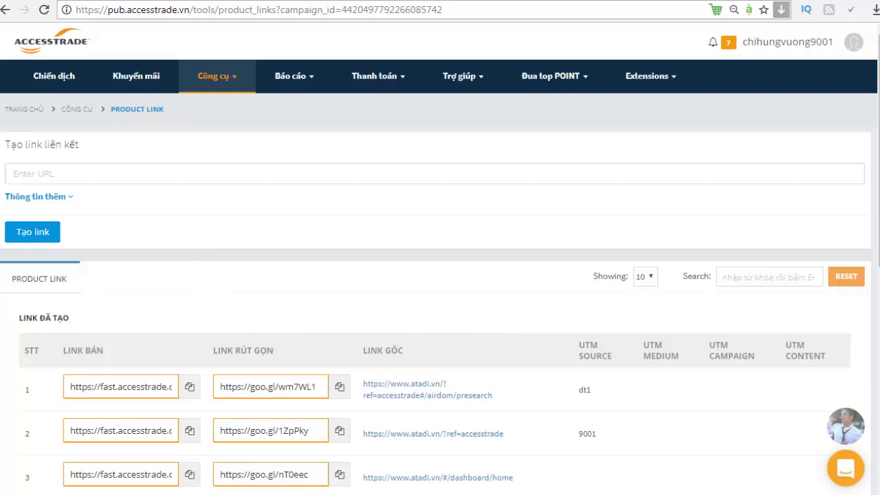
# Open atadi.vn in a new browser tab and copy the address of its flight search page.
pyautogui.hotkey('ctrl', 't')
pyautogui.write('a')
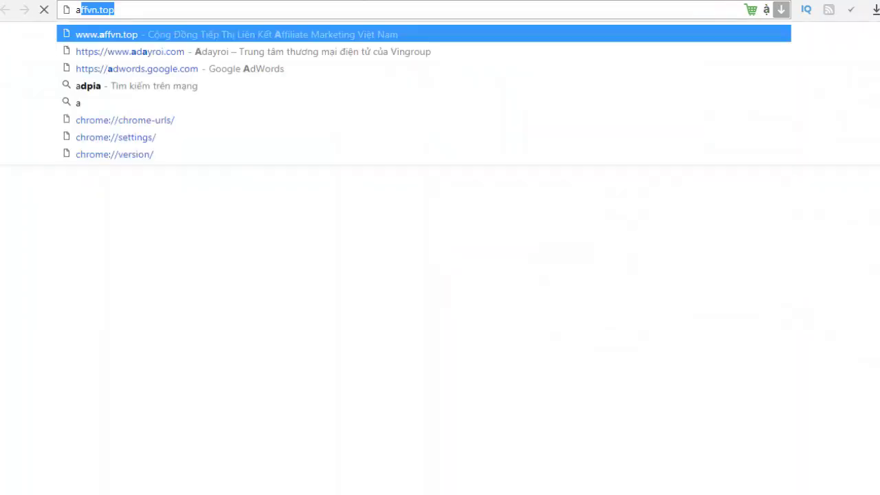
pyautogui.write('t')
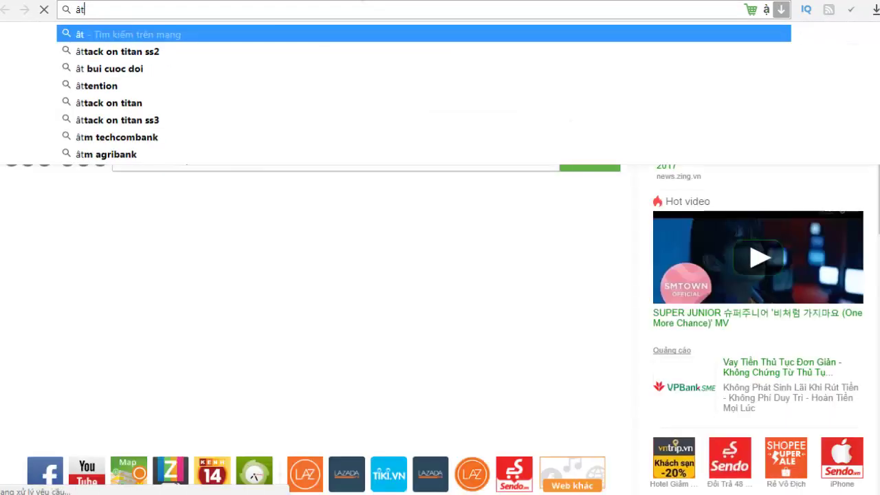
pyautogui.write('aatadi.vn')
pyautogui.press('Return')
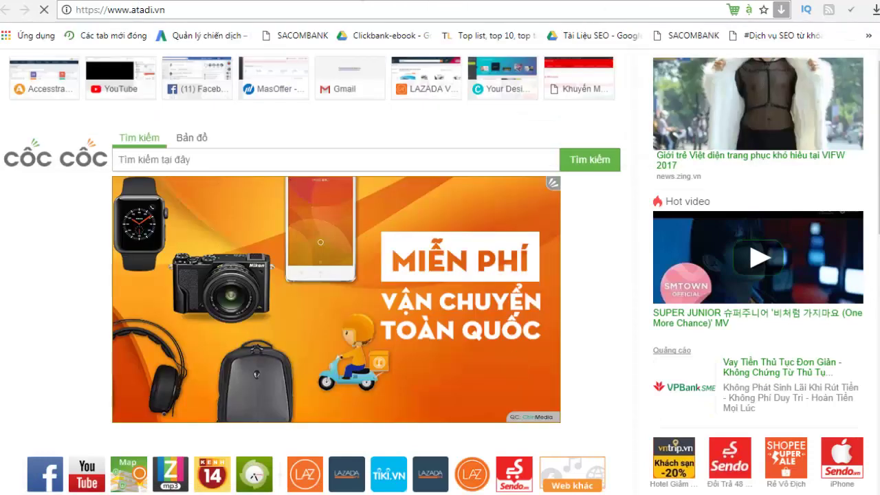
pyautogui.click(344, 7)
pyautogui.hotkey('ctrl', 'c')
pyautogui.rightClick(345, 7)
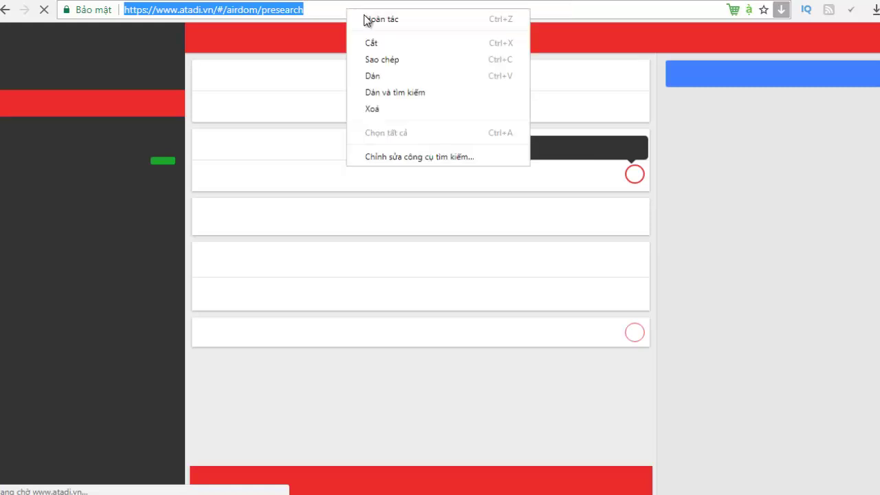
pyautogui.click(391, 60)
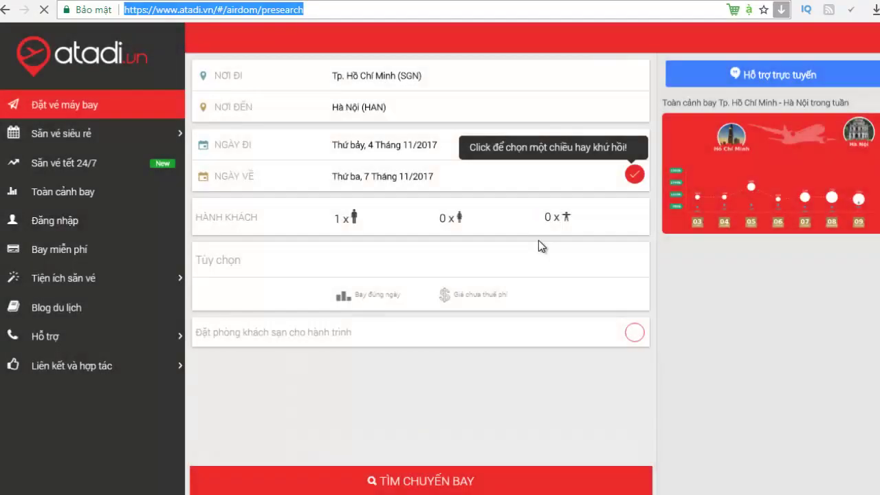
pyautogui.hotkey('ctrl', 'Tab')
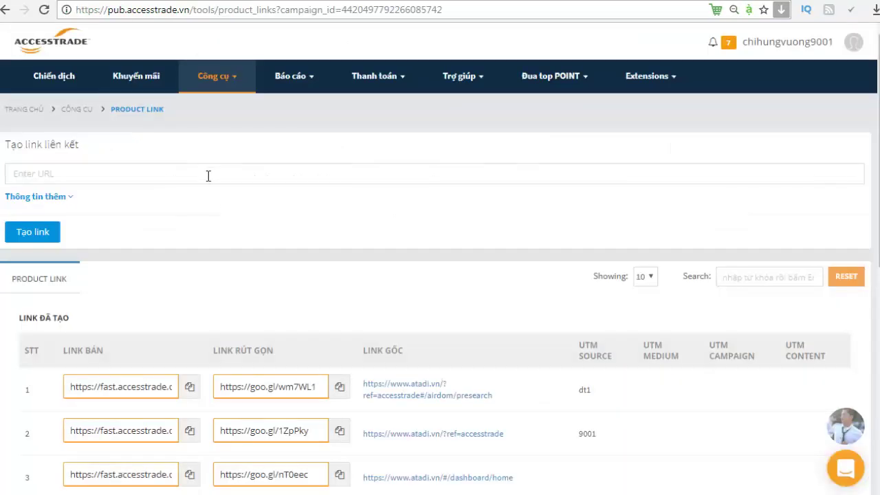
pyautogui.rightClick(208, 176)
pyautogui.click(261, 259)
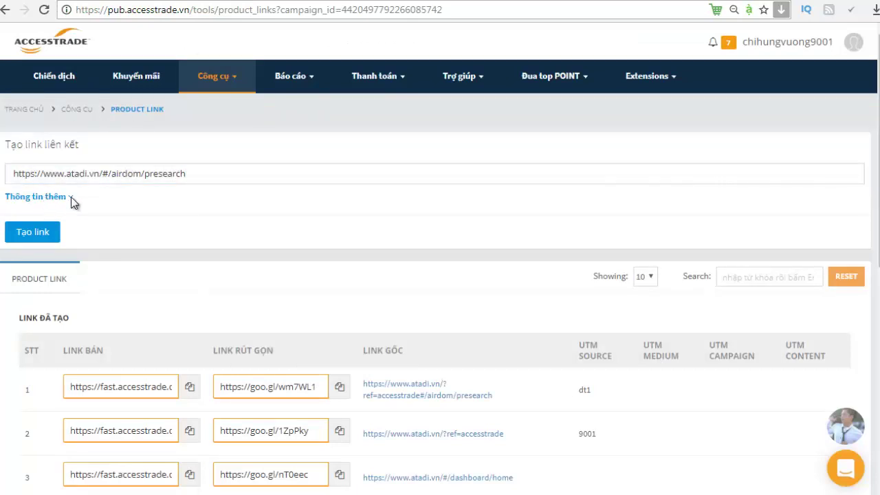
pyautogui.click(75, 196)
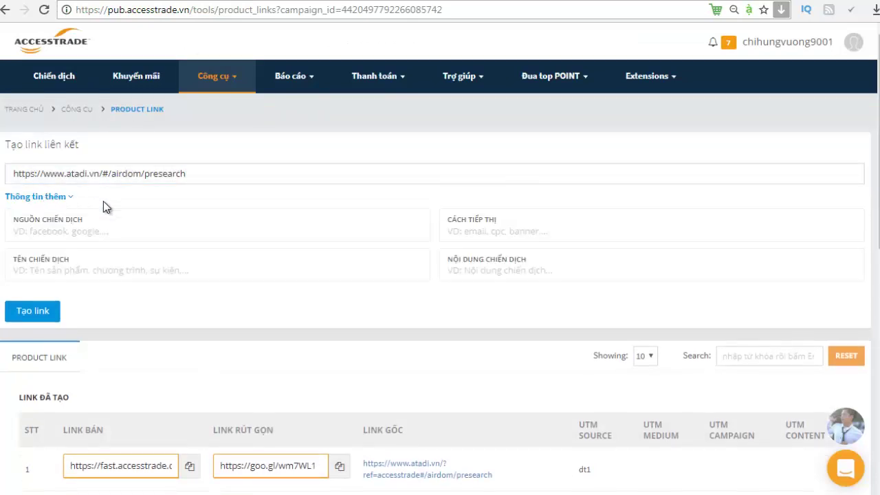
pyautogui.click(506, 236)
pyautogui.write('EE')
pyautogui.click(28, 310)
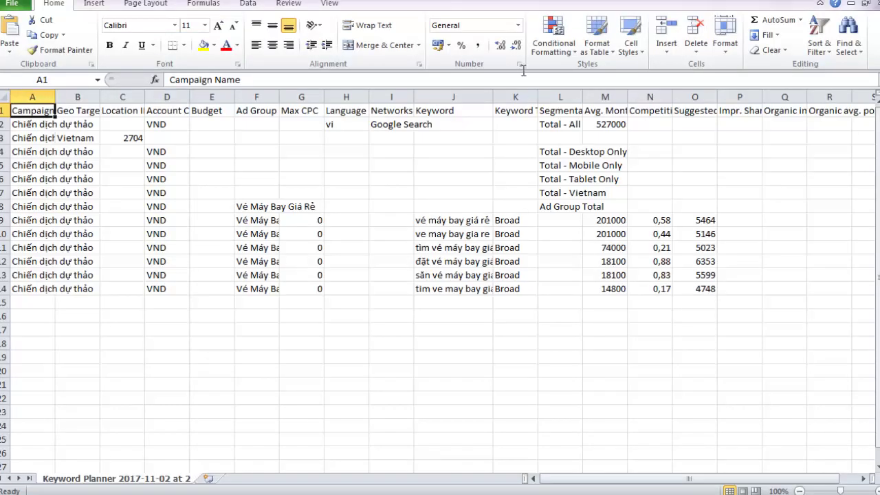
# Adjust the widths of the Keyword and average monthly searches columns so their contents are readable.
pyautogui.moveTo(492, 103); pyautogui.dragTo(560, 103)
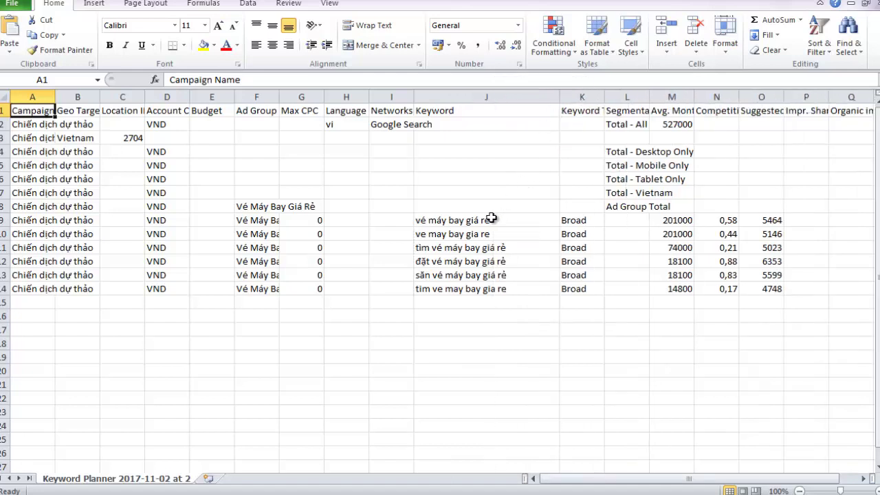
pyautogui.moveTo(491, 219); pyautogui.dragTo(498, 287)
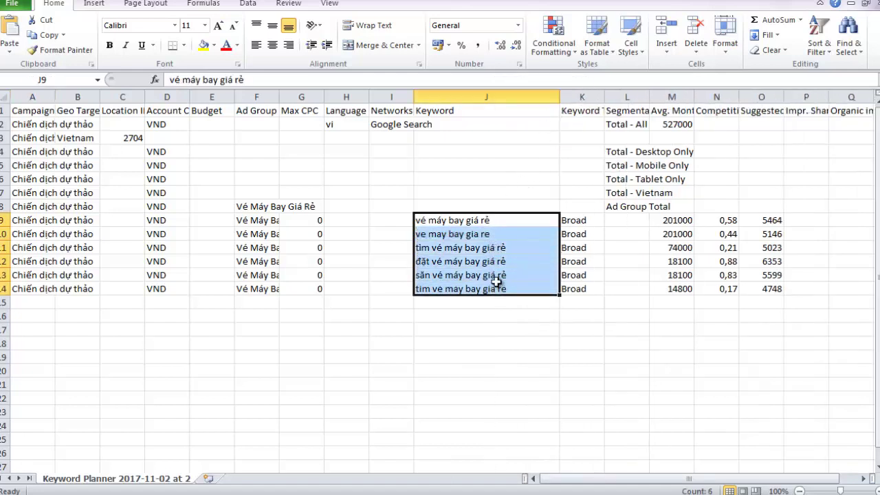
pyautogui.click(483, 342)
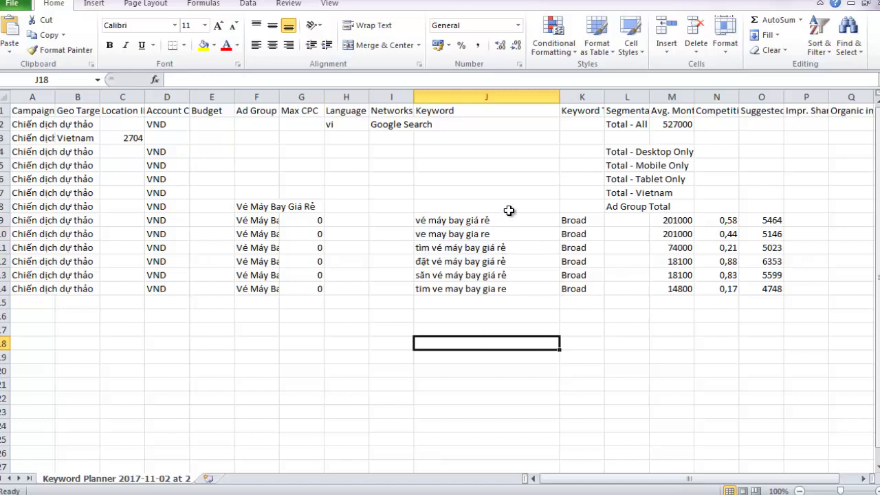
pyautogui.moveTo(695, 96); pyautogui.dragTo(722, 96)
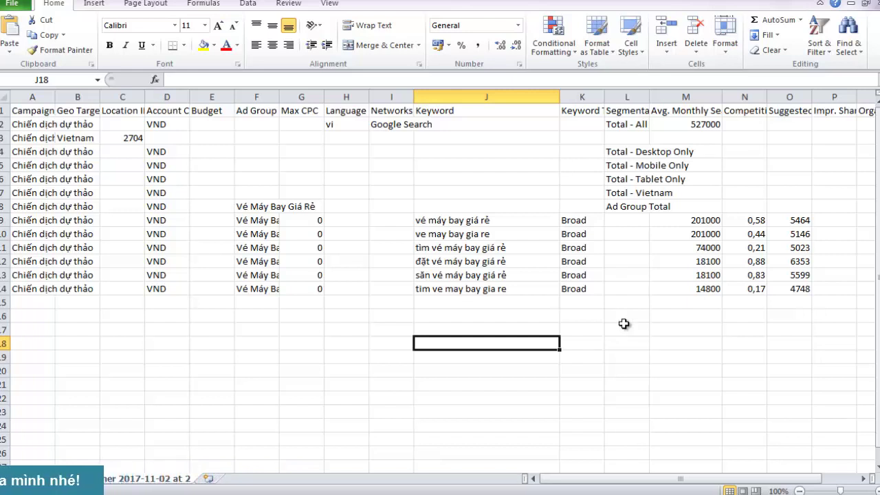
pyautogui.moveTo(560, 97); pyautogui.dragTo(528, 102)
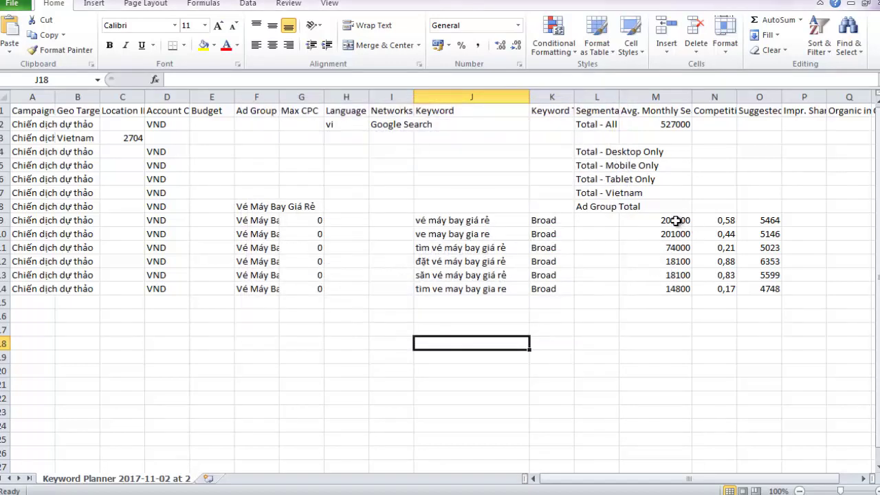
# Examine the average monthly searches in M9:M14 and the matching keywords in J9:J14.
pyautogui.moveTo(677, 220); pyautogui.dragTo(679, 290)
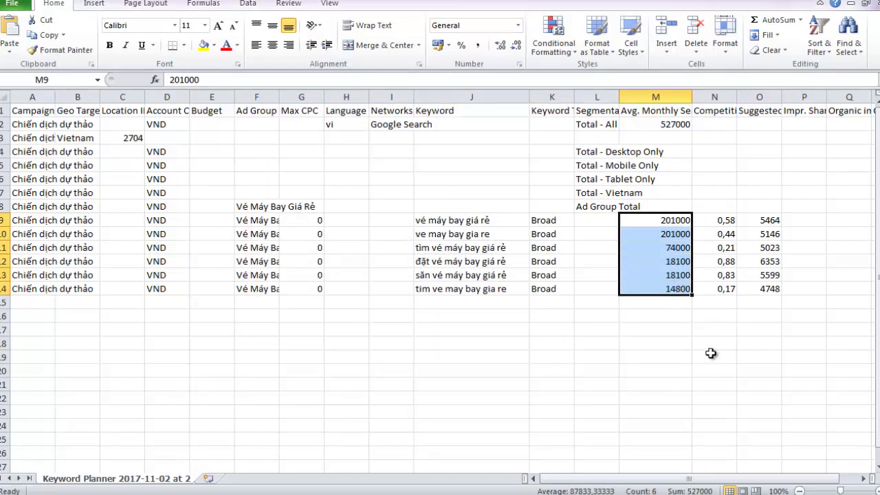
pyautogui.click(661, 317)
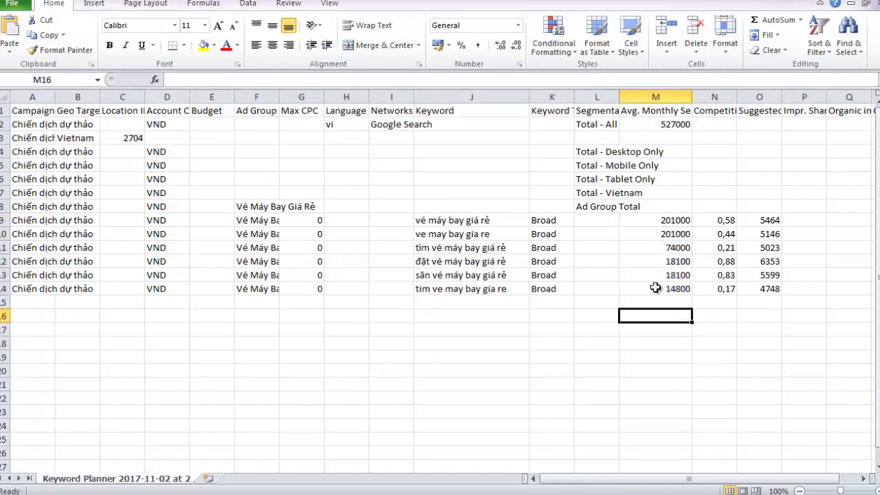
pyautogui.moveTo(468, 221); pyautogui.dragTo(468, 289)
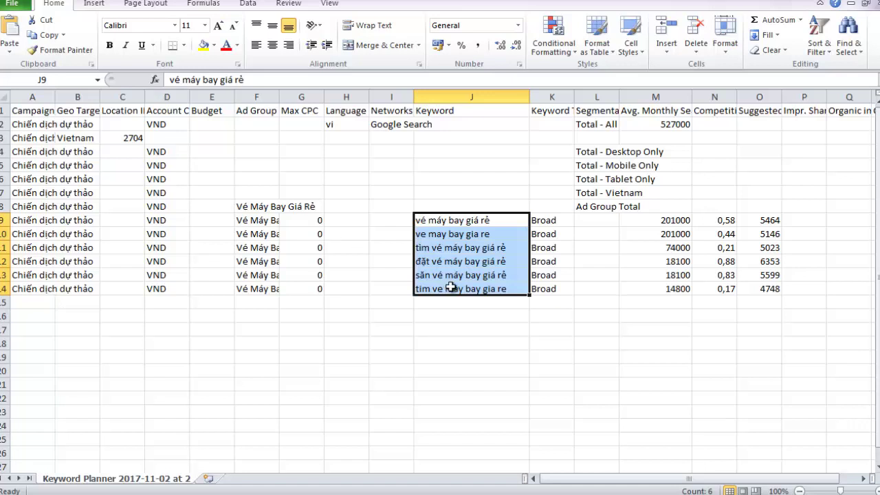
pyautogui.click(477, 313)
pyautogui.moveTo(451, 289); pyautogui.dragTo(467, 220)
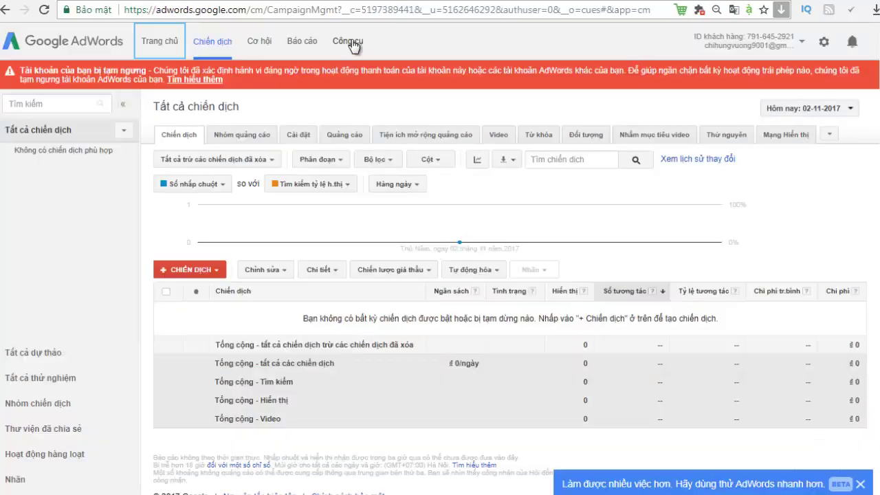
# From the Google AdWords campaigns page, open the Keyword Planner in a new tab and switch to it.
pyautogui.click(348, 43)
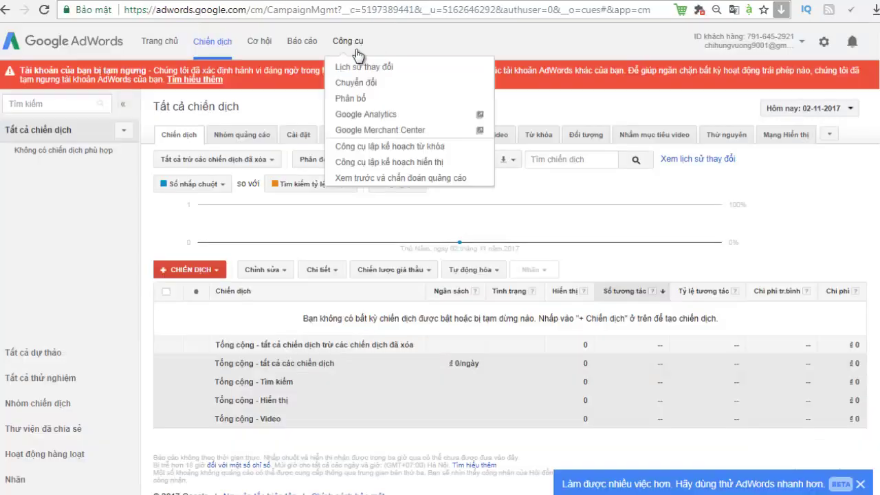
pyautogui.rightClick(379, 145)
pyautogui.click(432, 159)
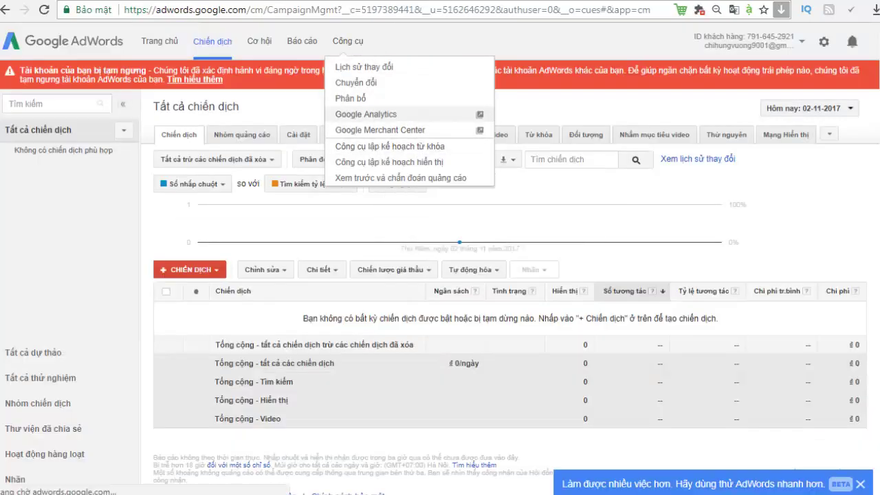
pyautogui.hotkey('ctrl', 'shift', 'Tab')
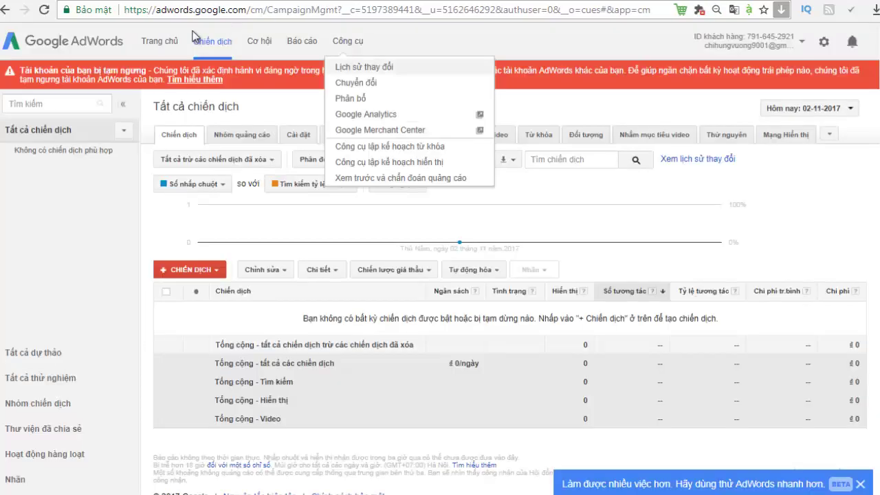
pyautogui.click(454, 37)
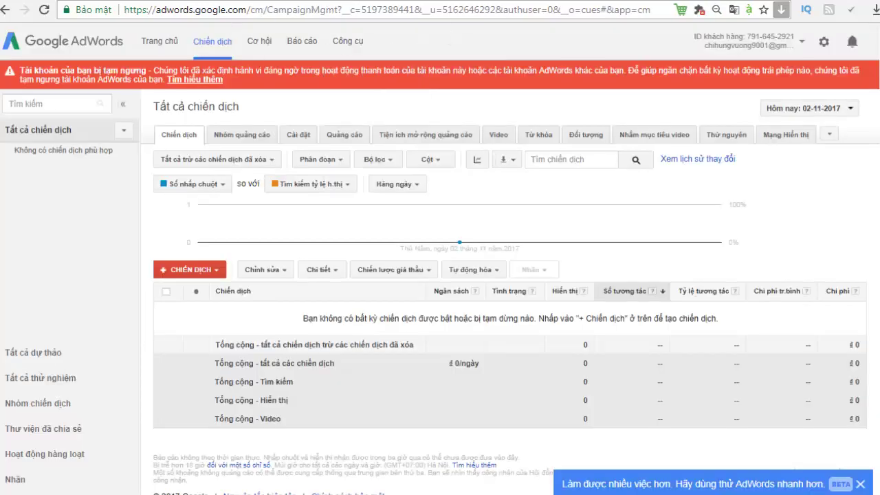
pyautogui.hotkey('ctrl', 'Tab')
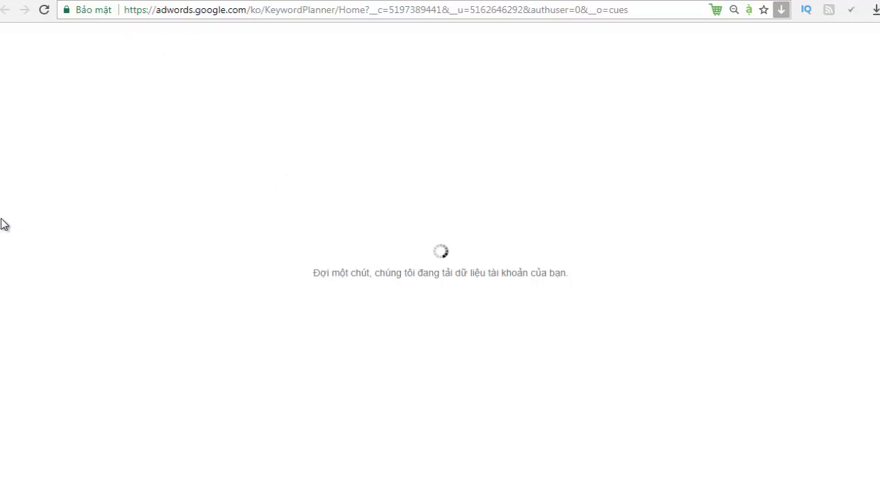
pyautogui.click(374, 300)
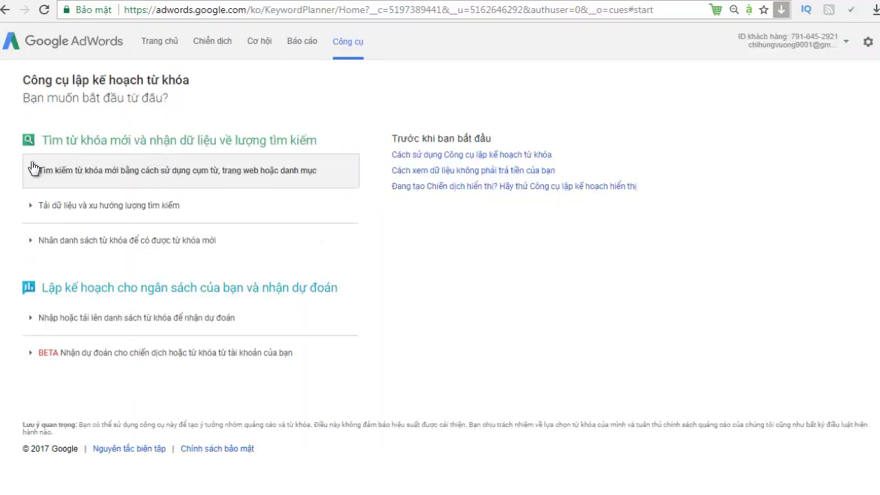
# Get new keyword ideas for the product or service "vé máy bay giá rẻ", keeping the default targeting.
pyautogui.click(117, 175)
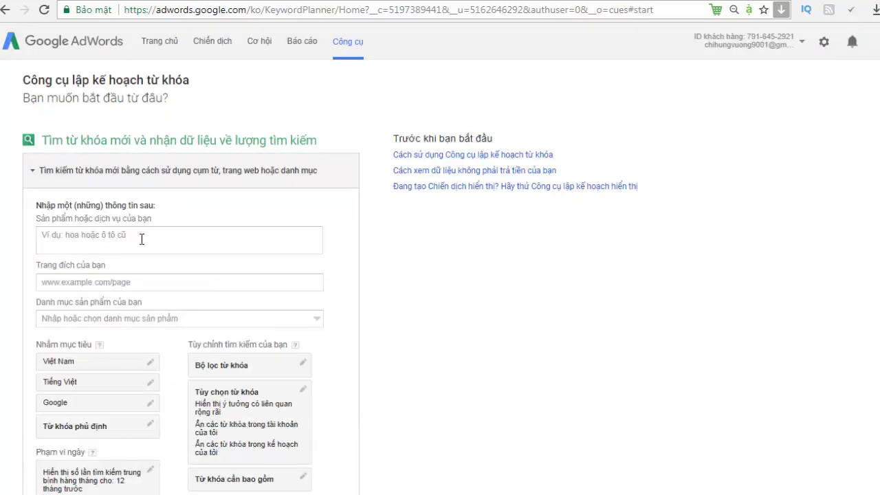
pyautogui.click(141, 238)
pyautogui.write('vé máy')
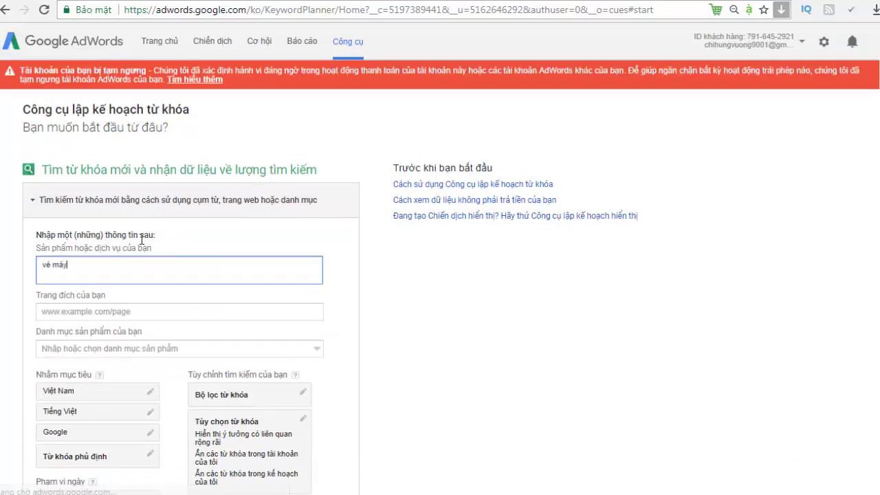
pyautogui.scroll(-5, 142, 239)
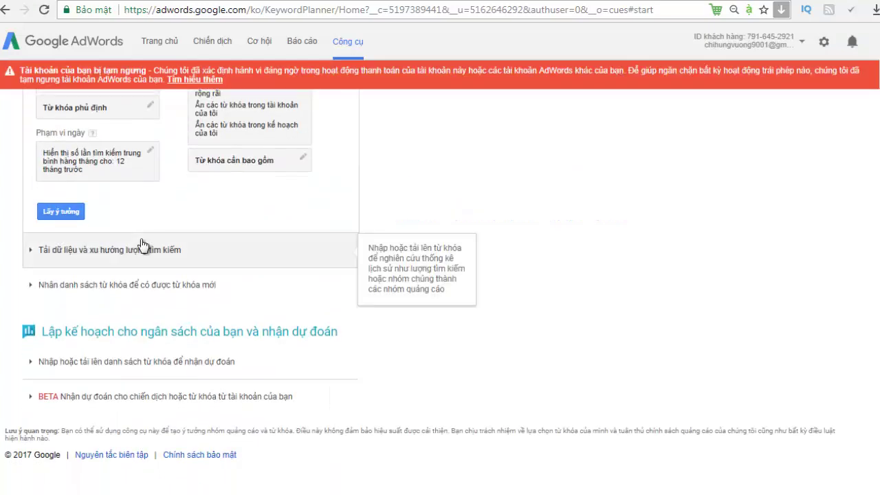
pyautogui.scroll(5, 141, 242)
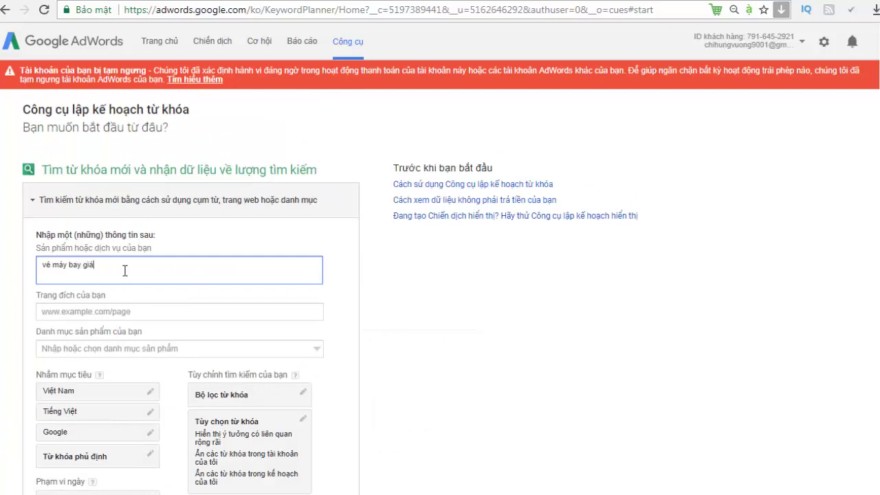
pyautogui.write('bay giá rẻ')
pyautogui.scroll(-4, 138, 265)
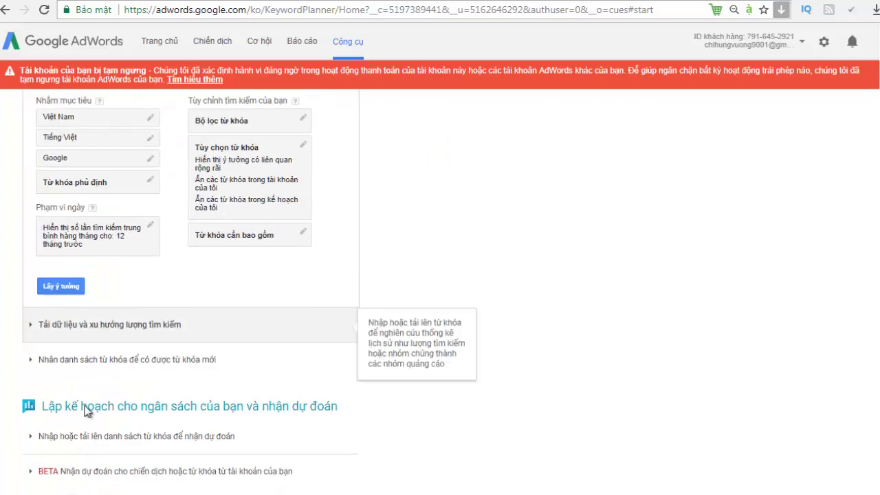
pyautogui.click(61, 287)
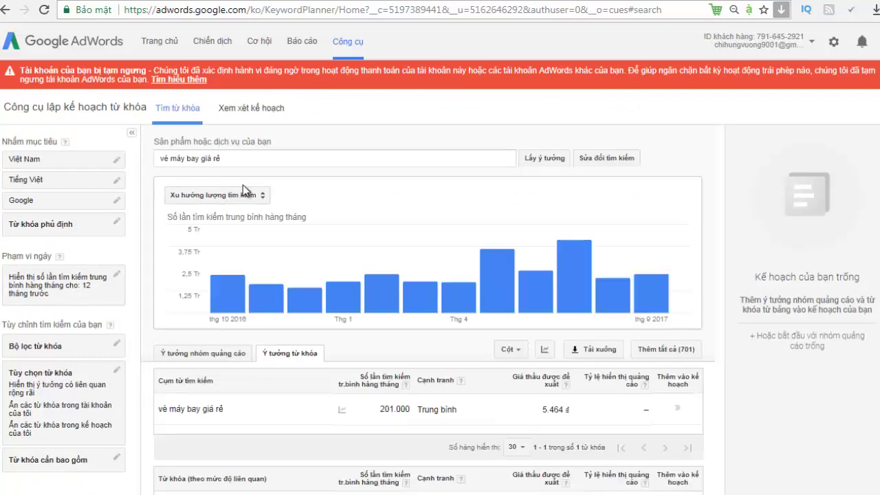
# Examine the average monthly searches and competition levels for "vé máy bay giá rẻ" and its related keyword ideas.
pyautogui.moveTo(393, 229)
pyautogui.scroll(-1, 393, 230)
pyautogui.scroll(-1, 392, 230)
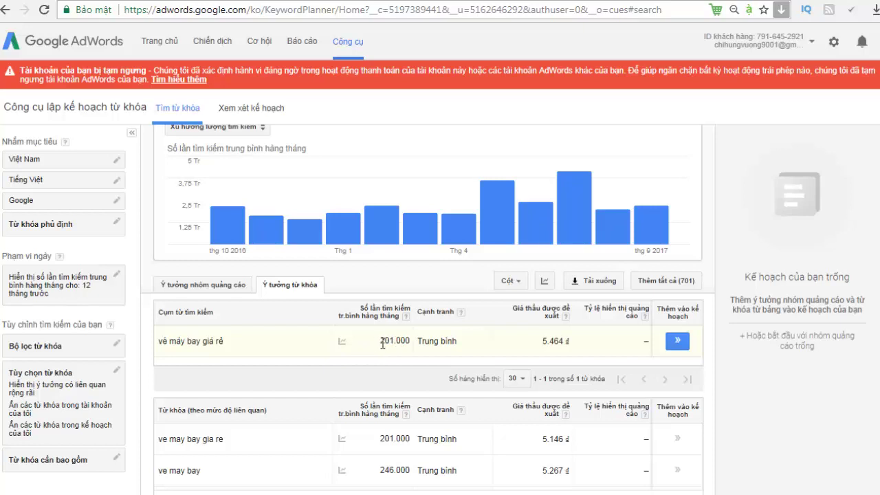
pyautogui.scroll(-3, 389, 337)
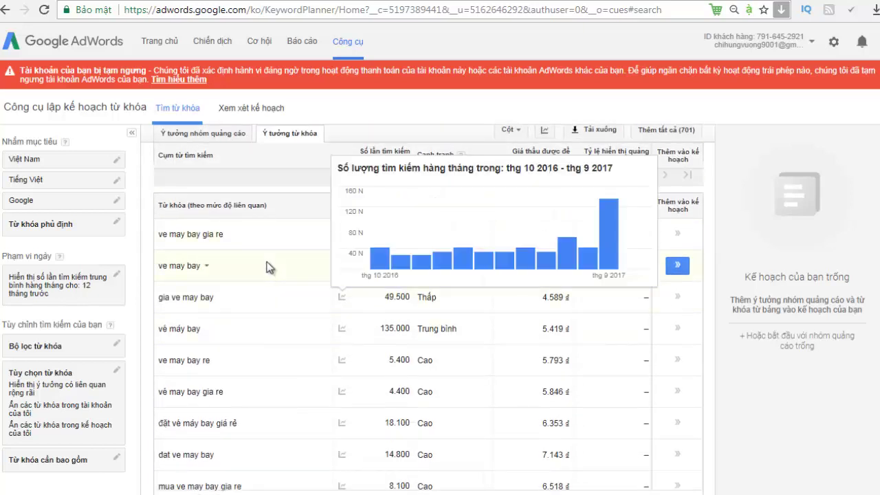
pyautogui.scroll(-3, 224, 307)
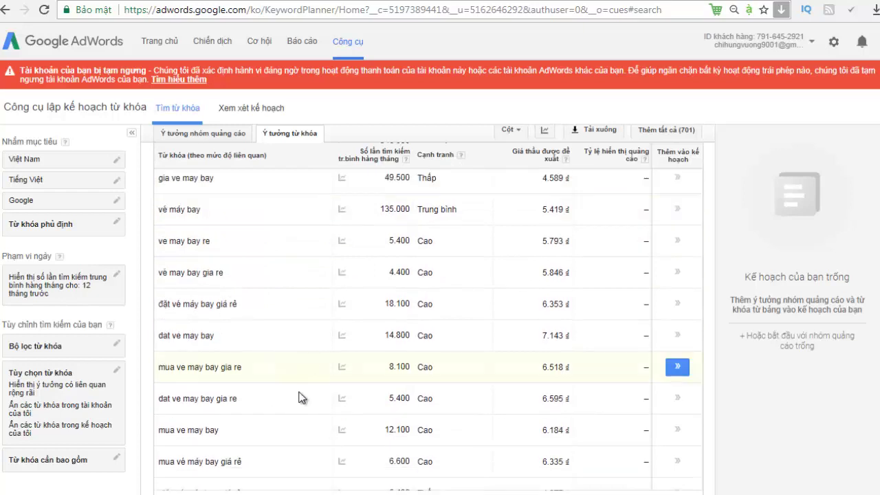
pyautogui.scroll(3, 296, 352)
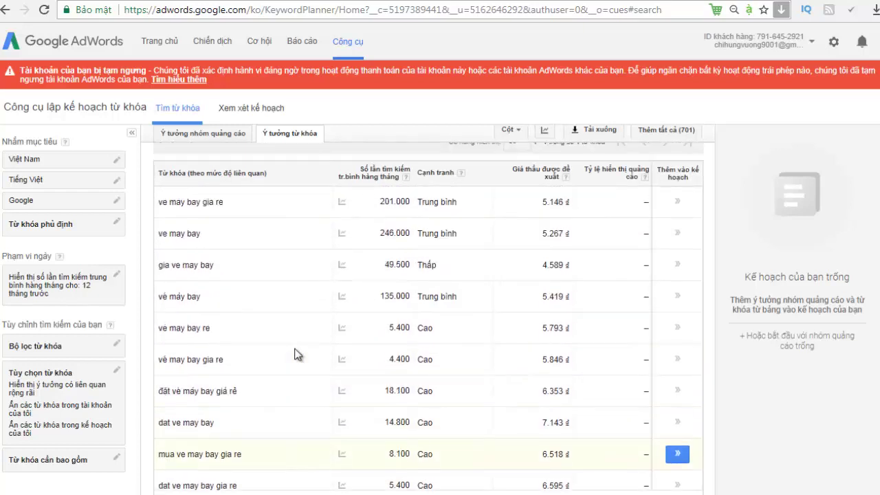
pyautogui.scroll(1, 232, 328)
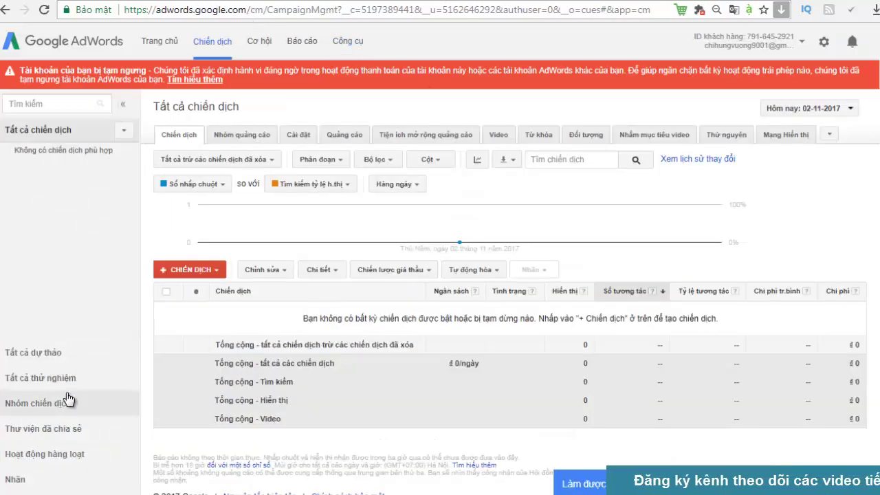
# Start a new Search Network only campaign (Chỉ Mạng Tìm kiếm) with all features (Tất cả tính năng), dismissing the Windows color scheme prompt.
pyautogui.click(202, 270)
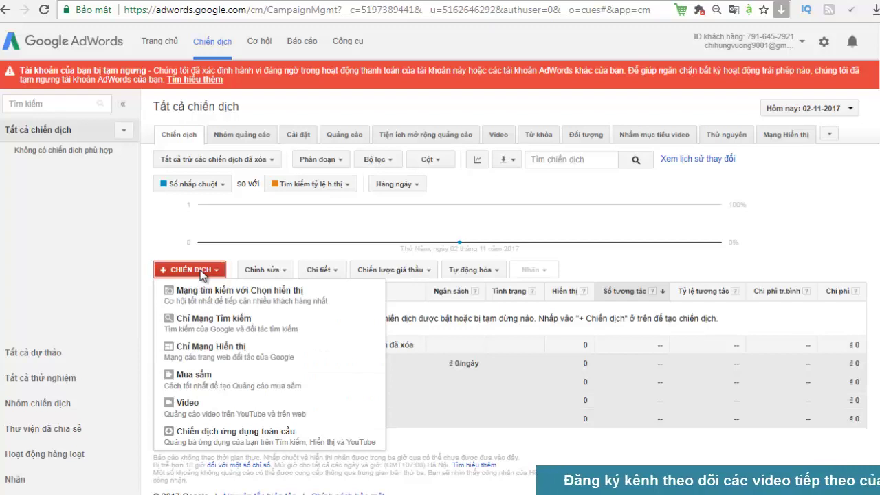
pyautogui.click(165, 205)
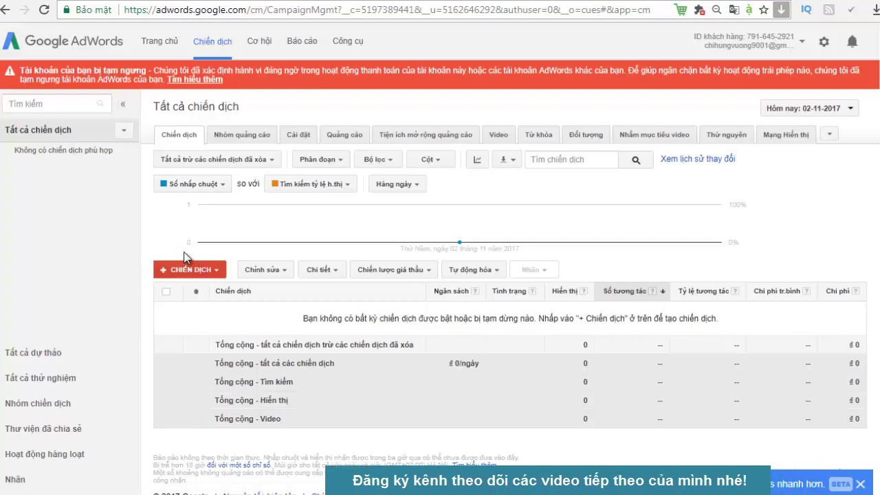
pyautogui.click(221, 269)
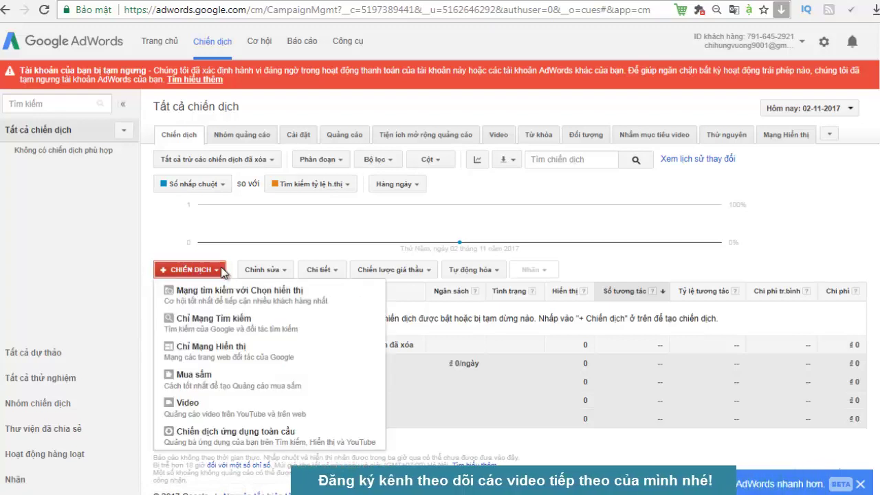
pyautogui.click(215, 327)
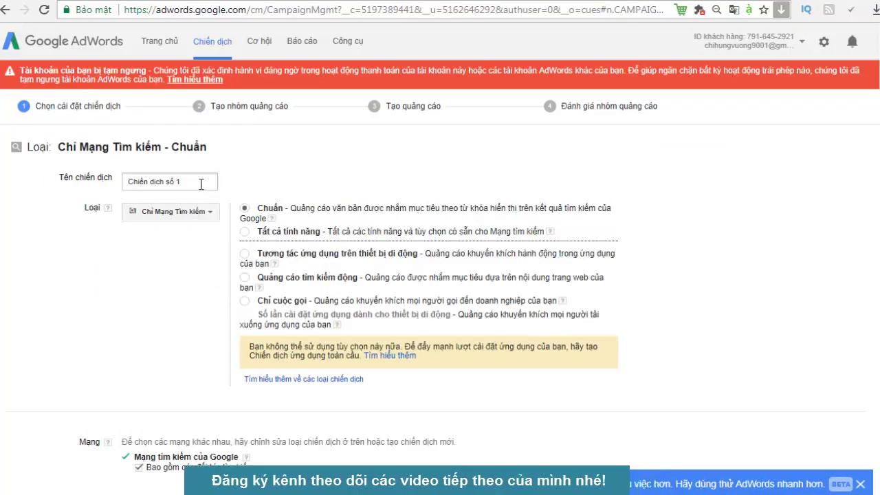
pyautogui.click(244, 233)
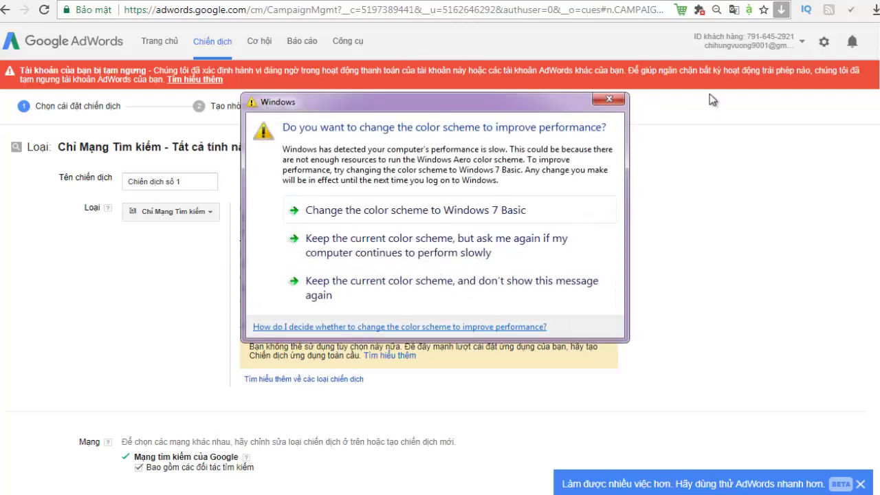
pyautogui.click(609, 99)
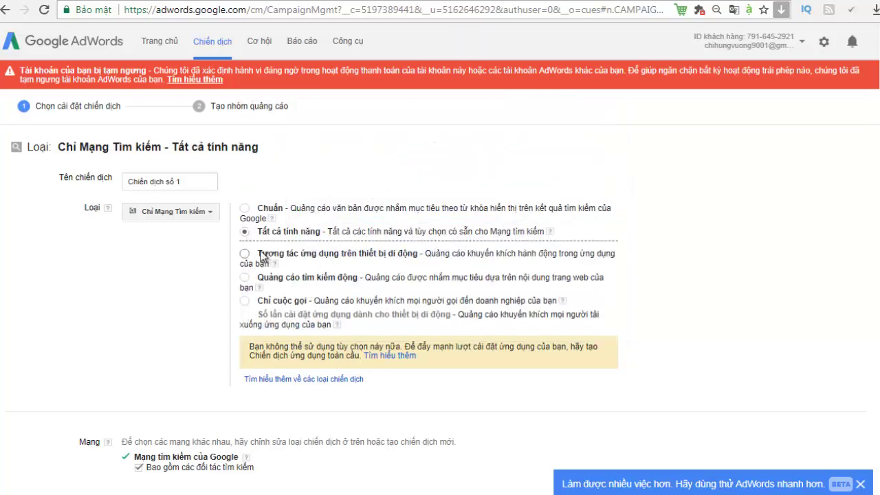
# Replace the default campaign name with one beginning "ata", and keep search partners included in the network settings.
pyautogui.moveTo(191, 174); pyautogui.dragTo(75, 191)
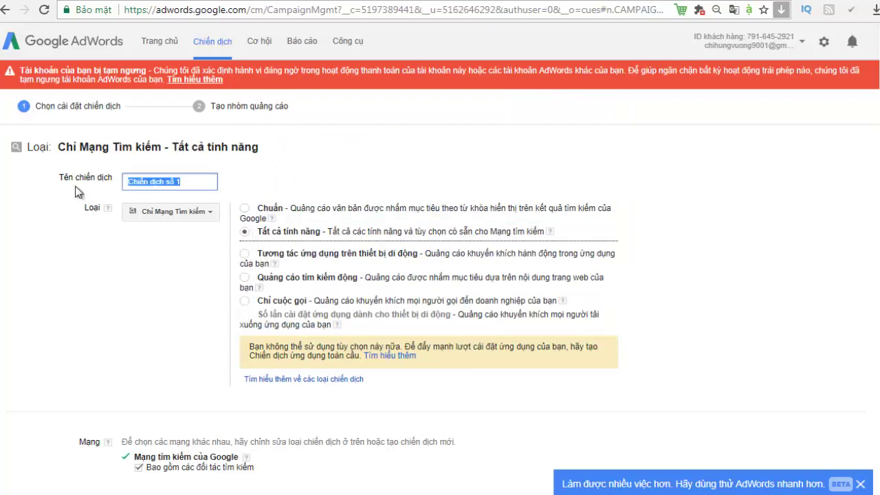
pyautogui.write('b')
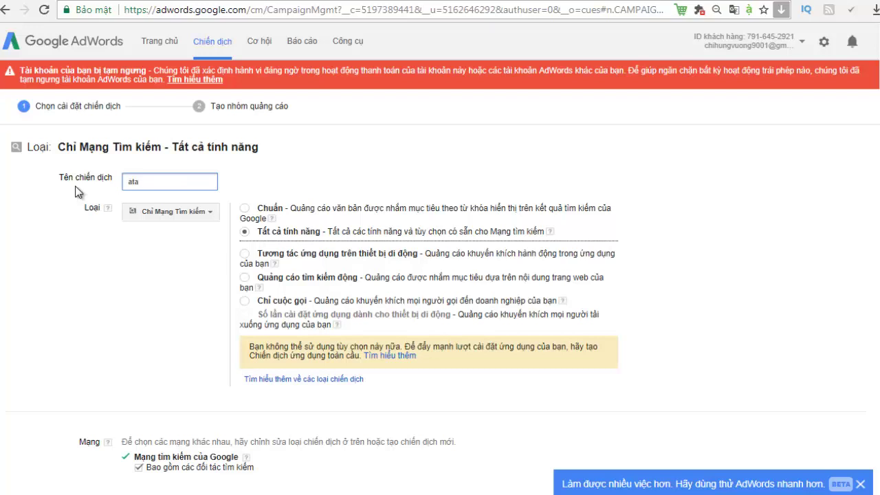
pyautogui.click(29, 240)
pyautogui.scroll(-3, 60, 252)
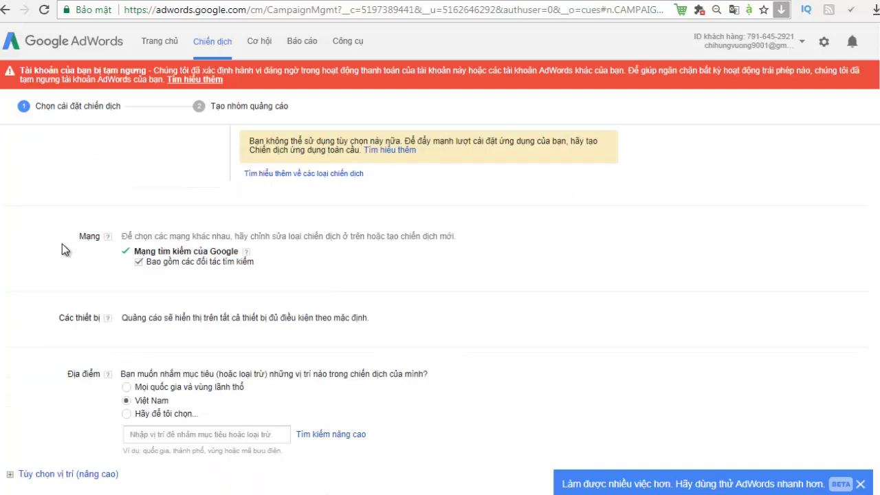
pyautogui.click(138, 262)
pyautogui.scroll(-1, 175, 259)
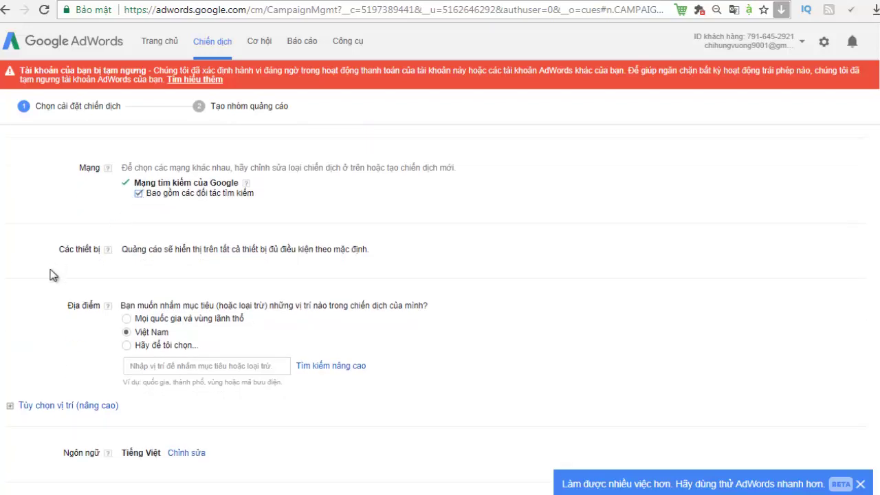
# Switch the location targeting to self-chosen places and add Thành phố Vũng Tàu, Bà Rịa - Vũng Tàu.
pyautogui.scroll(-1, 36, 288)
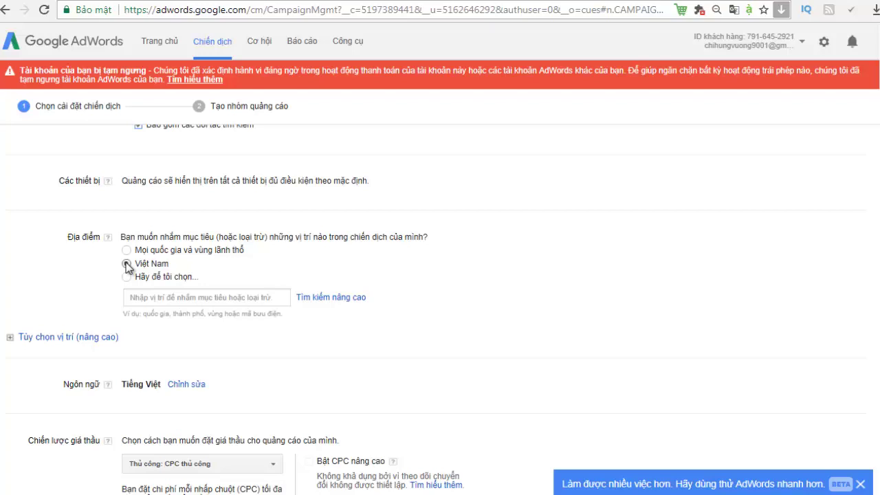
pyautogui.click(227, 298)
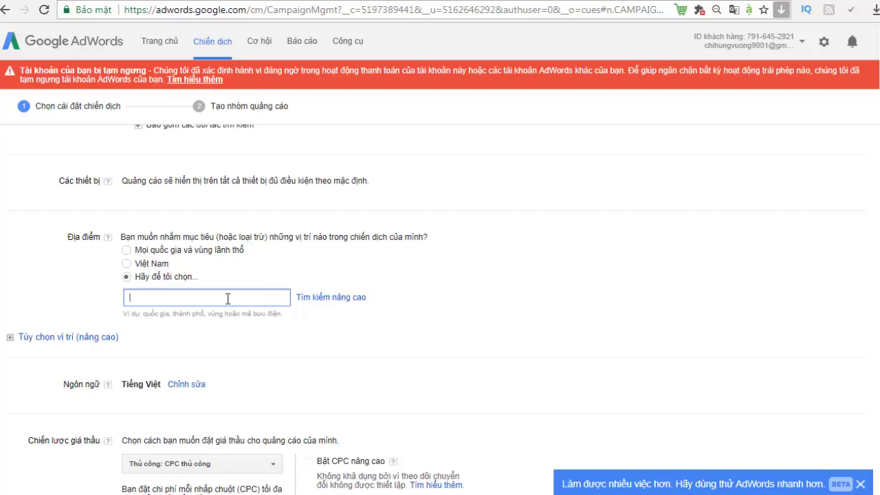
pyautogui.write('vũng')
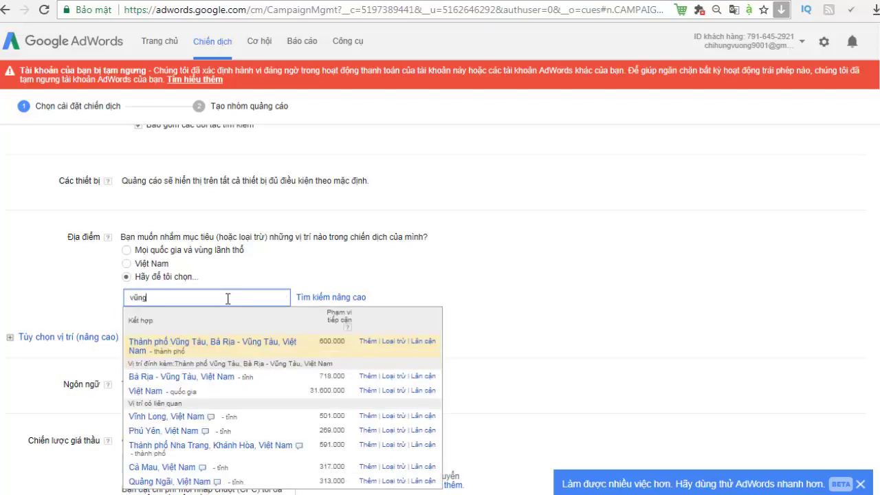
pyautogui.click(367, 341)
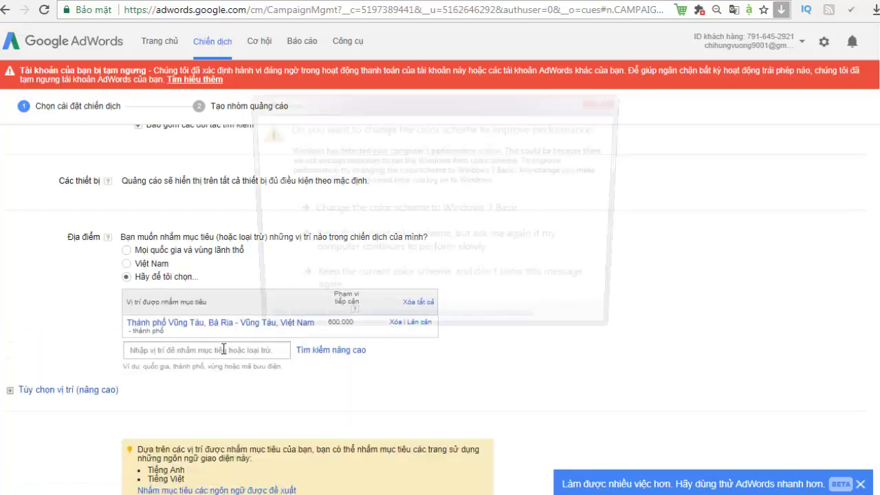
# Add the cities of Nha Trang (Khánh Hòa) and Đà Lạt (Lâm Đồng) to the campaign's targeted locations.
pyautogui.click(223, 349)
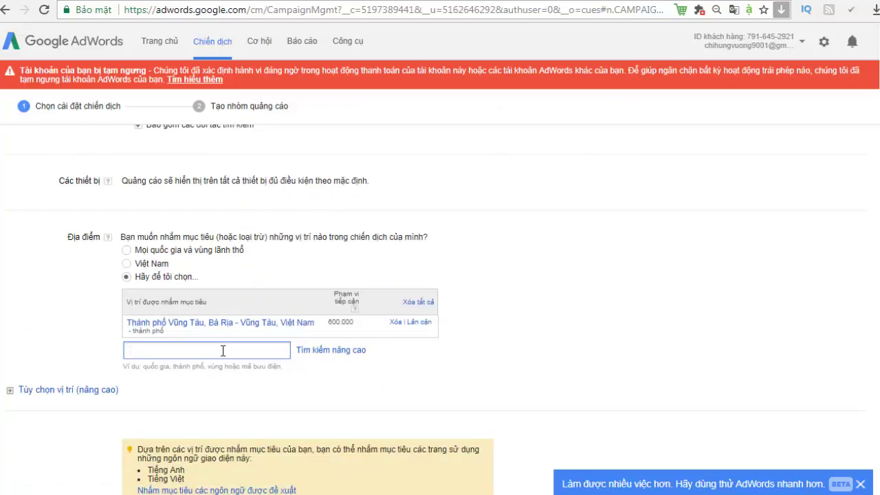
pyautogui.write('nha trang')
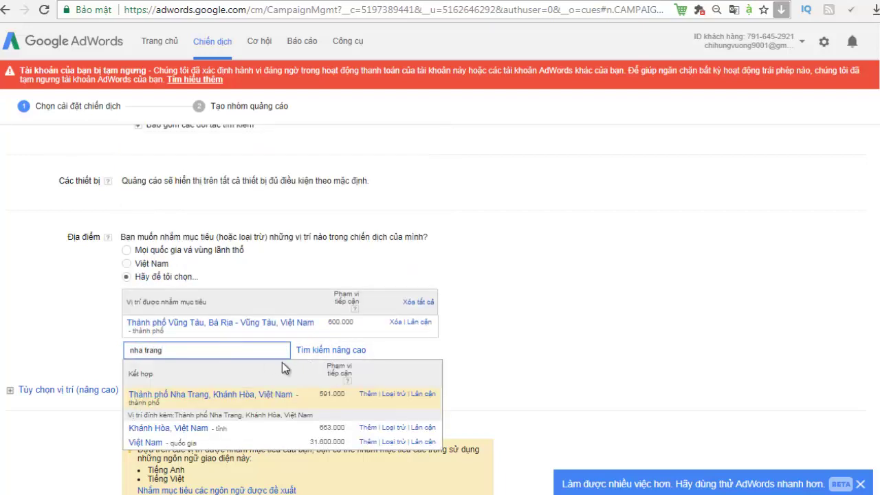
pyautogui.click(368, 394)
pyautogui.write('đà lạt')
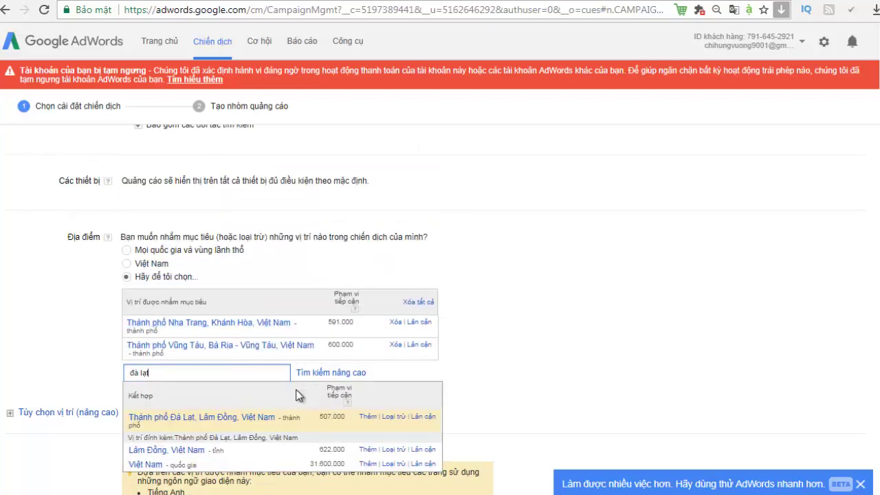
pyautogui.click(368, 417)
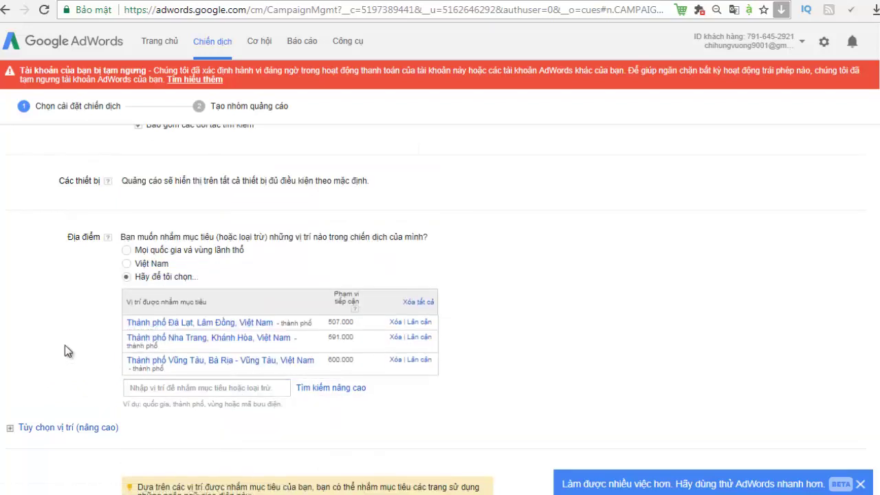
# Add Thành phố Ninh Bình and the city of Đà Nẵng to the campaign's targeted locations.
pyautogui.scroll(-1, 68, 350)
pyautogui.click(189, 320)
pyautogui.write('ninh bình')
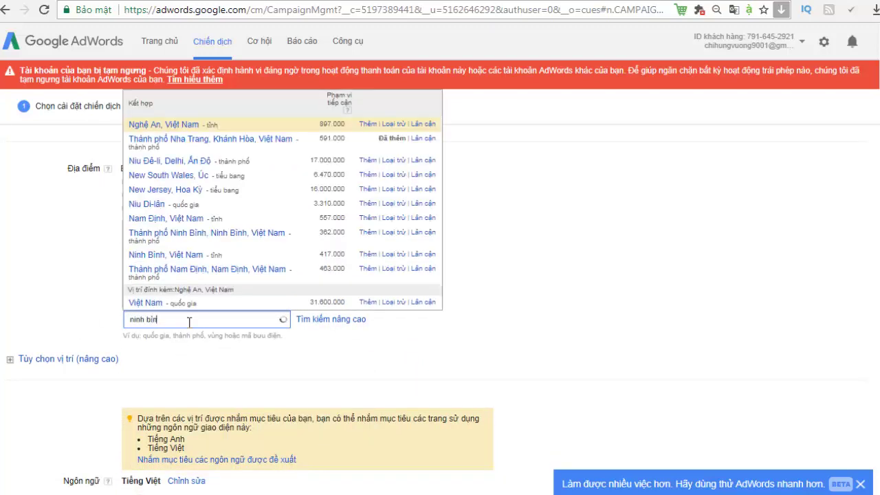
pyautogui.click(367, 363)
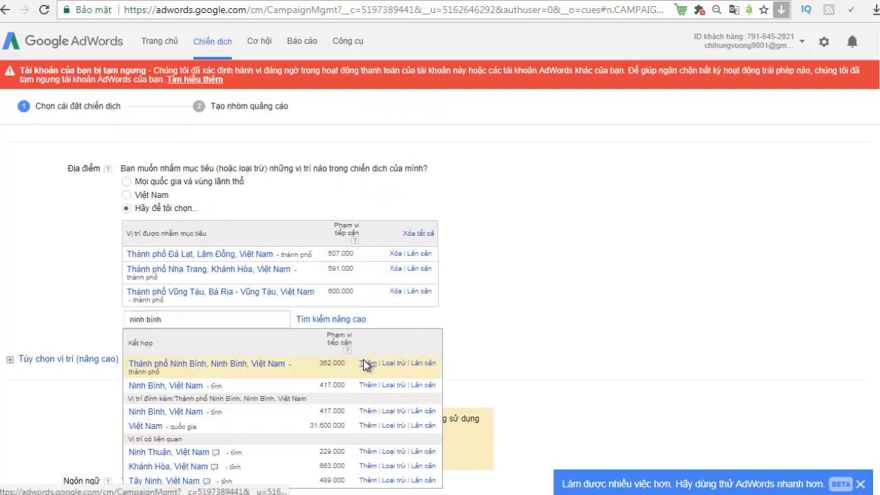
pyautogui.click(207, 339)
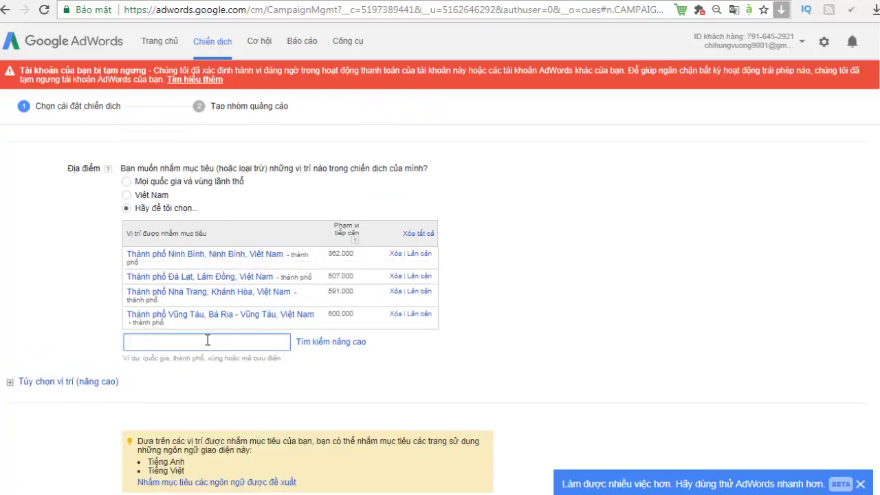
pyautogui.write('dàng nẵng')
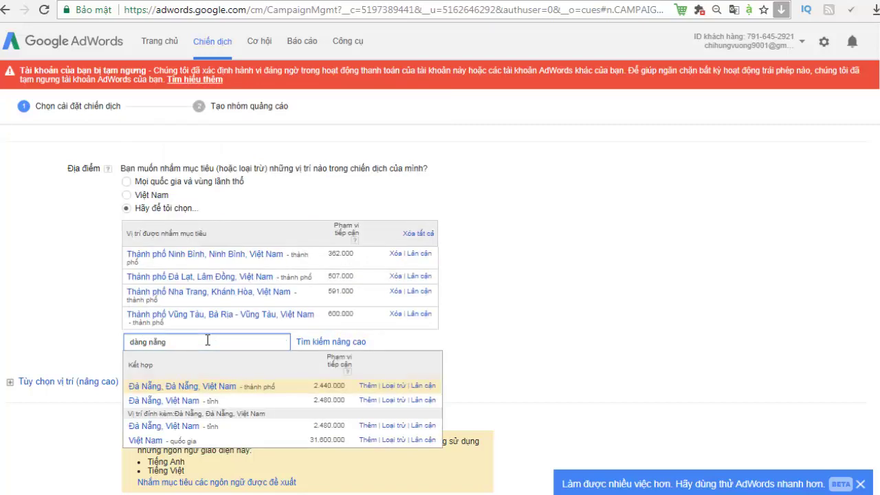
pyautogui.click(368, 386)
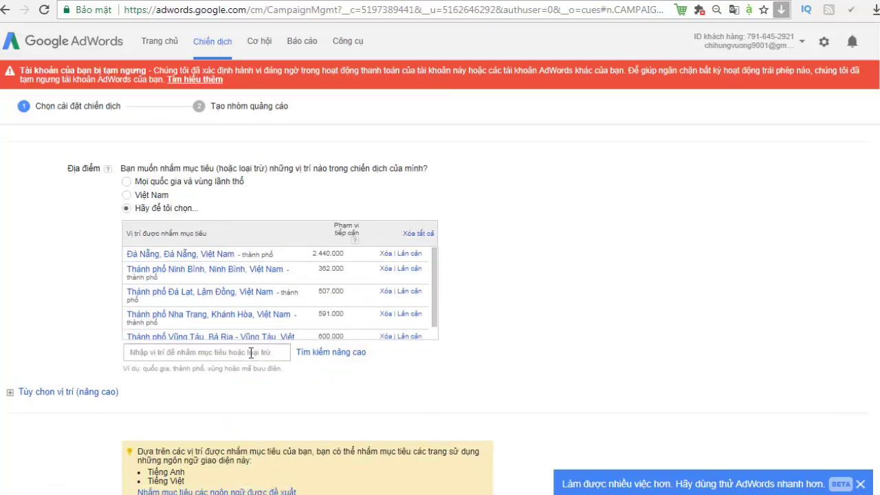
# Add Thành phố Hội An (Quảng Nam) and tp. Huế (Thừa Thiên Huế) to the campaign's targeted locations.
pyautogui.write('hội an')
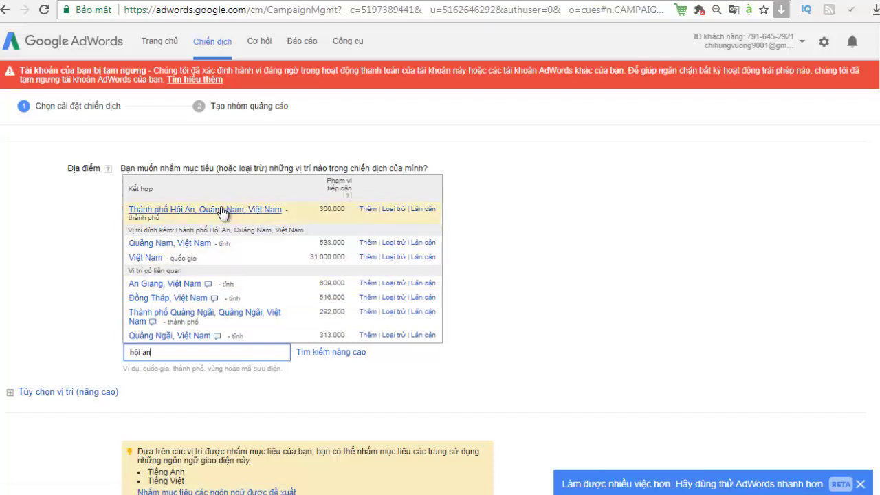
pyautogui.click(375, 208)
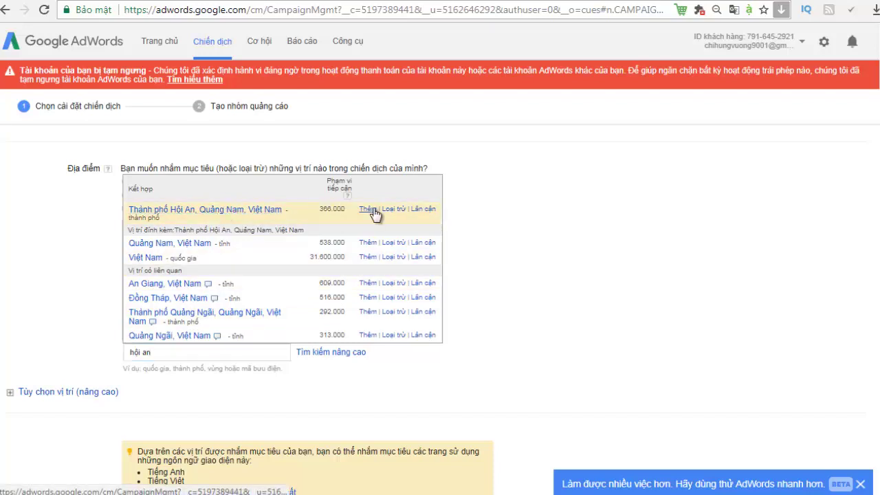
pyautogui.click(215, 350)
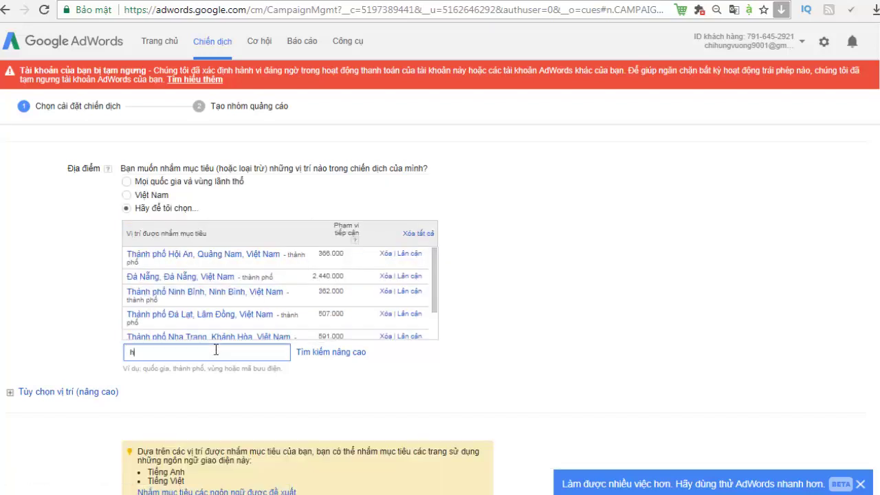
pyautogui.write('huế')
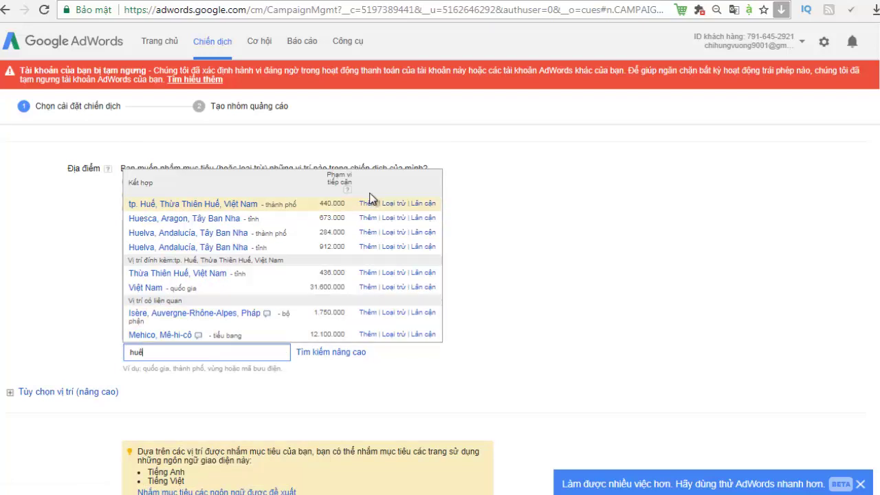
pyautogui.click(367, 203)
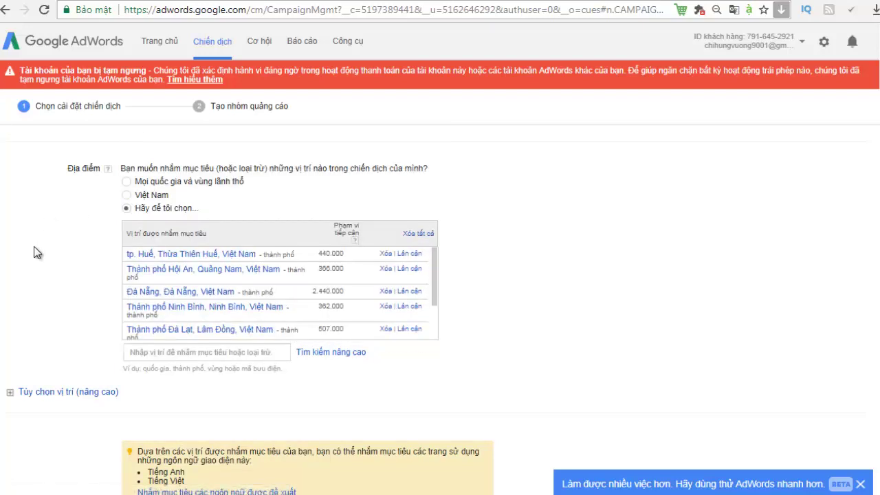
# Review the complete list of targeted cities and the language and bid strategy settings below it.
pyautogui.scroll(-2, 353, 292)
pyautogui.scroll(2, 348, 297)
pyautogui.scroll(1, 268, 284)
pyautogui.scroll(-1, 59, 277)
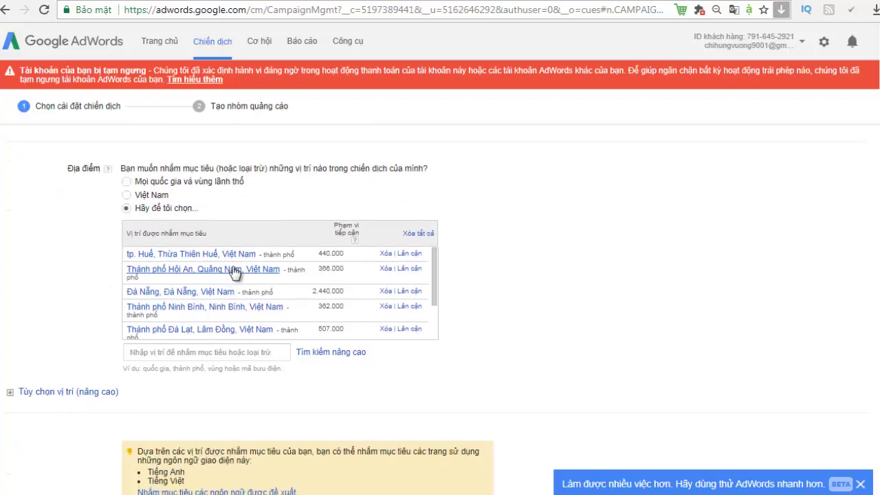
pyautogui.scroll(-2, 234, 273)
pyautogui.scroll(-2, 79, 256)
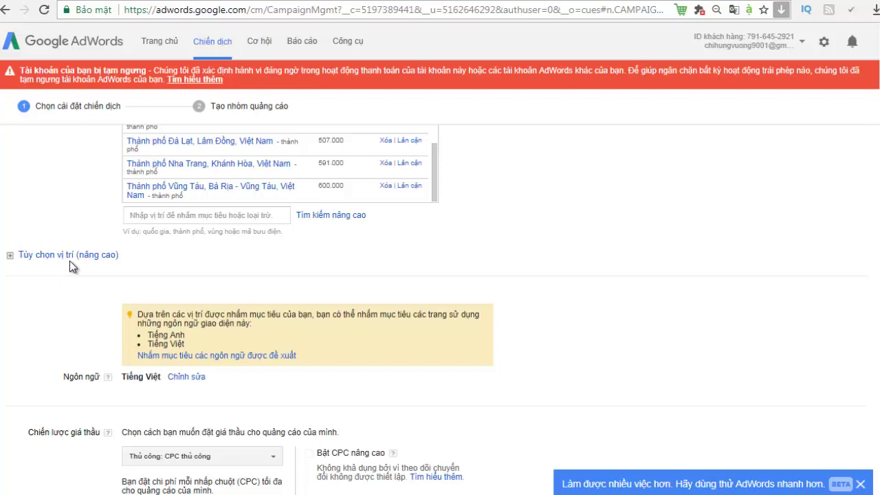
# Expand the advanced location options and set the target to people in the targeted locations (Những người trong vị trí được nhắm mục tiêu của tôi).
pyautogui.click(79, 255)
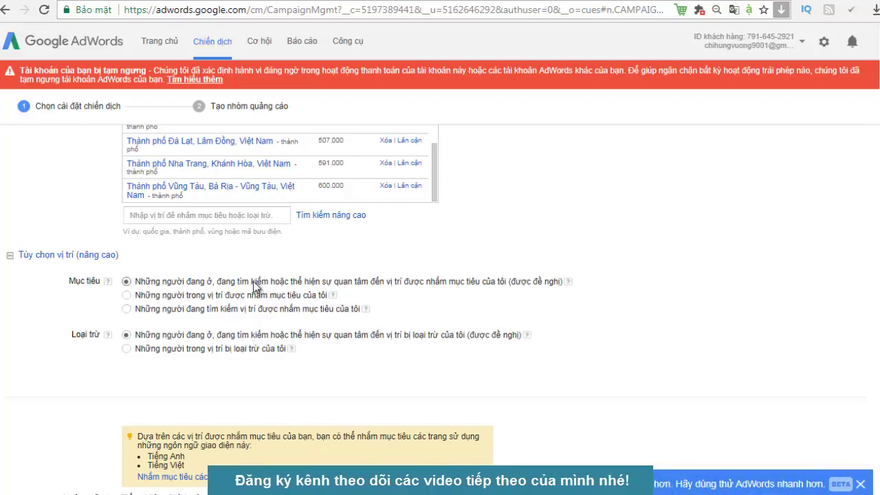
pyautogui.click(126, 295)
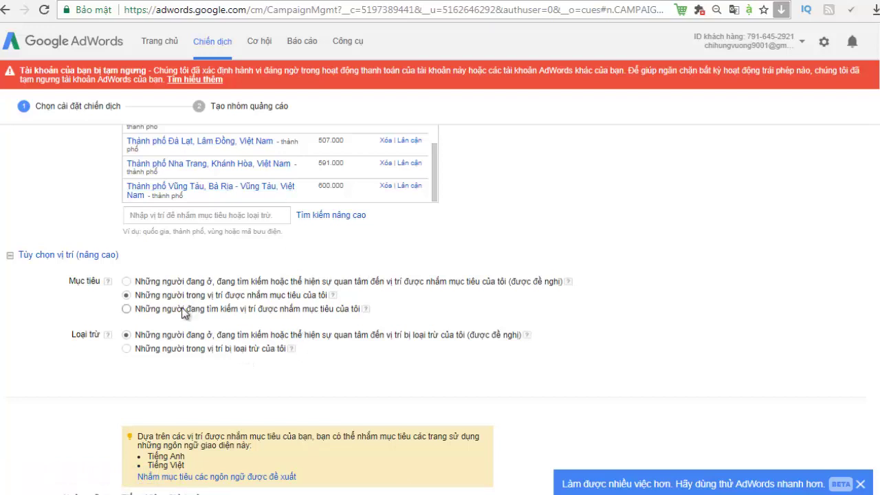
pyautogui.click(127, 281)
pyautogui.click(127, 309)
pyautogui.click(127, 295)
# Review the targeted cities in the location list, dismissing the Windows color scheme prompt whenever it interrupts.
pyautogui.scroll(2, 338, 189)
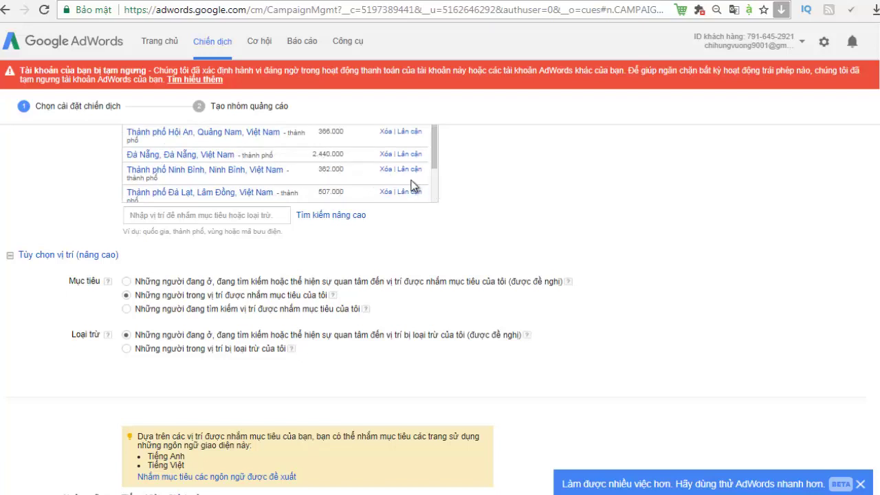
pyautogui.scroll(-2, 383, 177)
pyautogui.scroll(1, 454, 196)
pyautogui.scroll(2, 416, 227)
pyautogui.scroll(-2, 432, 214)
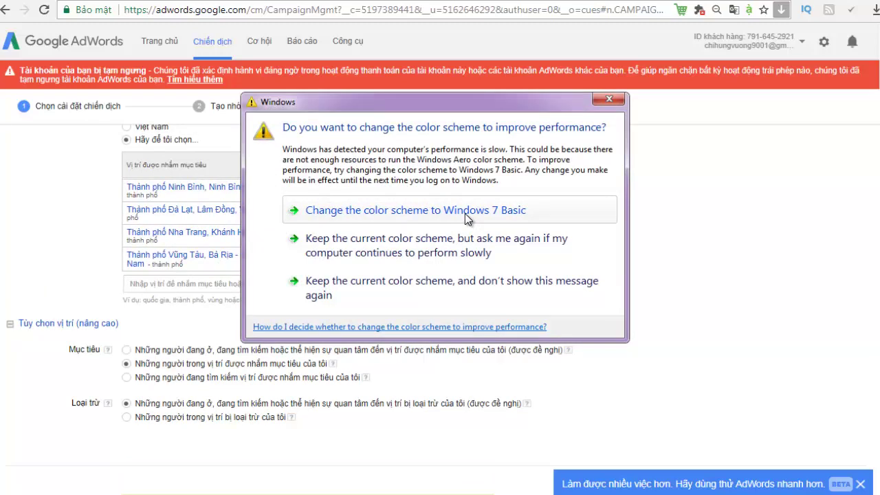
pyautogui.click(614, 102)
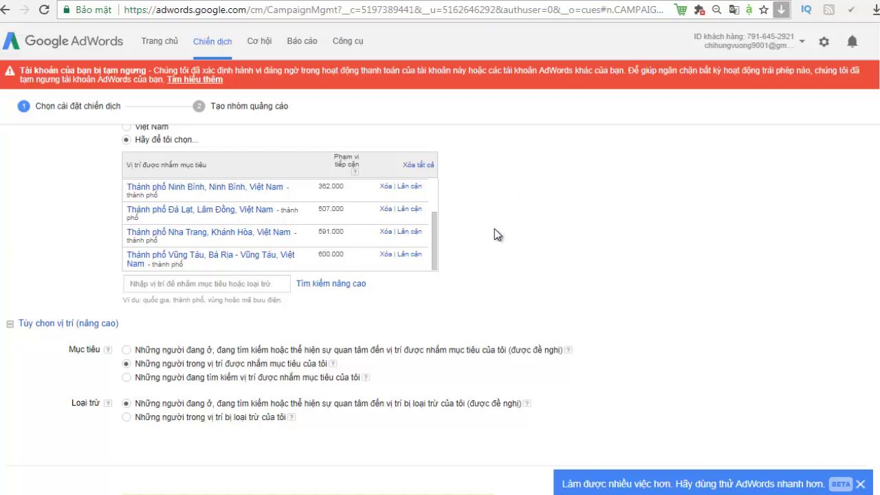
pyautogui.moveTo(433, 229); pyautogui.dragTo(449, 195)
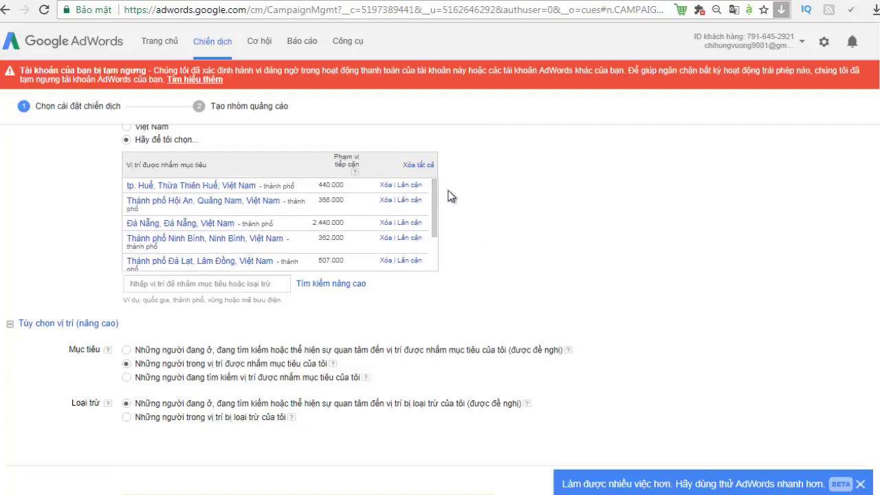
pyautogui.moveTo(437, 207); pyautogui.dragTo(482, 240)
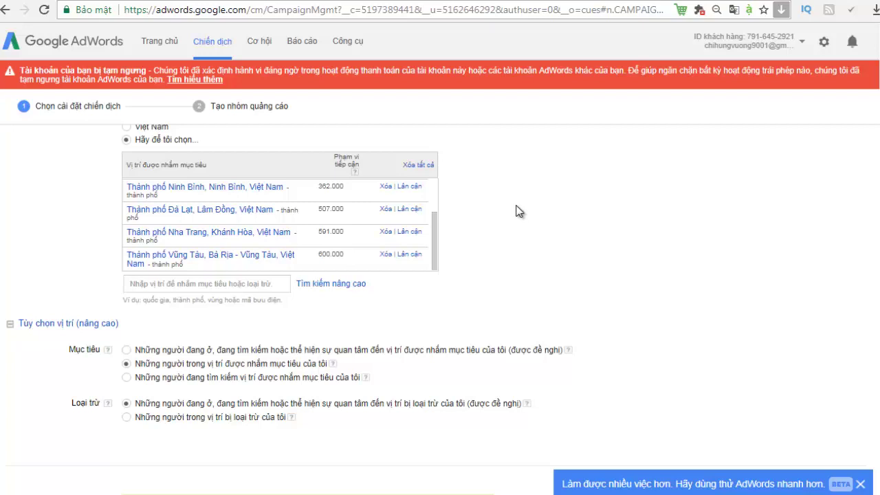
pyautogui.moveTo(436, 233); pyautogui.dragTo(439, 189)
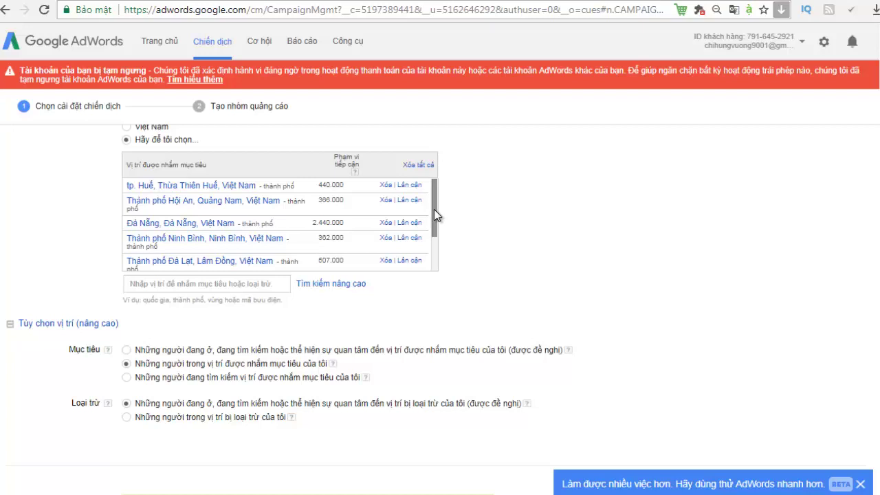
pyautogui.click(621, 100)
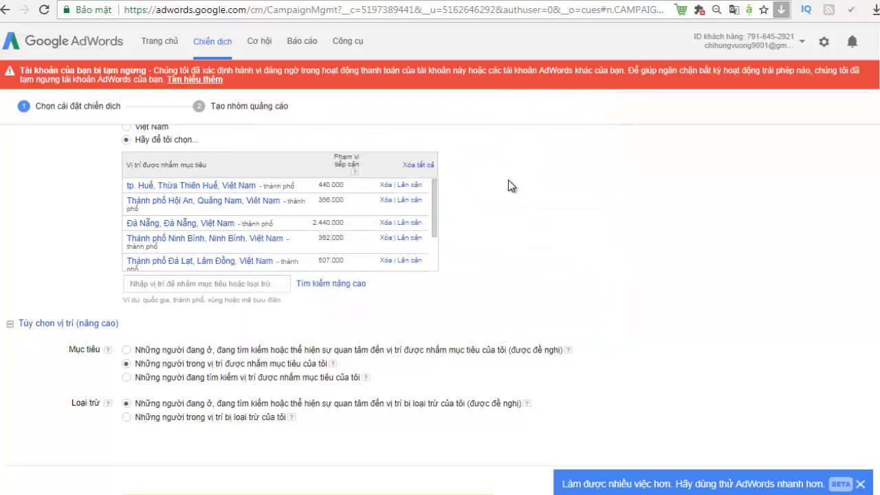
pyautogui.moveTo(432, 207)
pyautogui.mouseDown()
pyautogui.moveTo(435, 247)
pyautogui.moveTo(432, 205)
pyautogui.mouseUp()
# Try the exclusion option for people in the excluded locations and switch it back to the recommended choice.
pyautogui.scroll(-2, 18, 295)
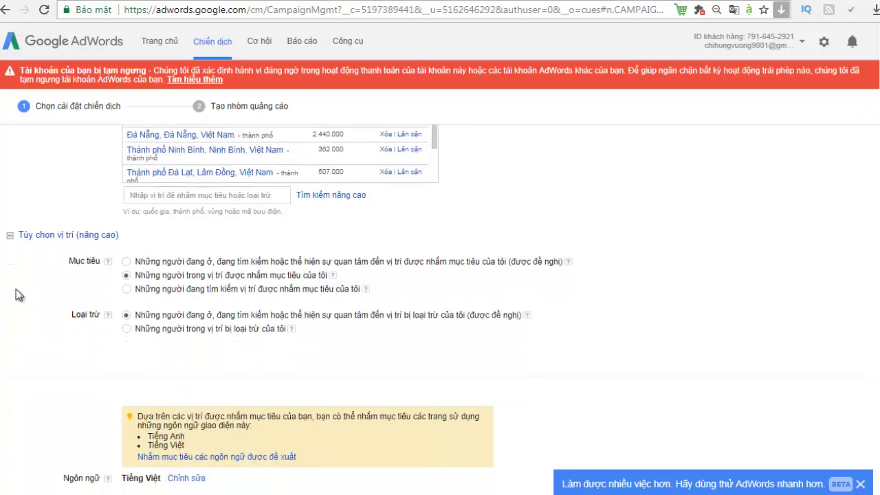
pyautogui.scroll(-1, 16, 294)
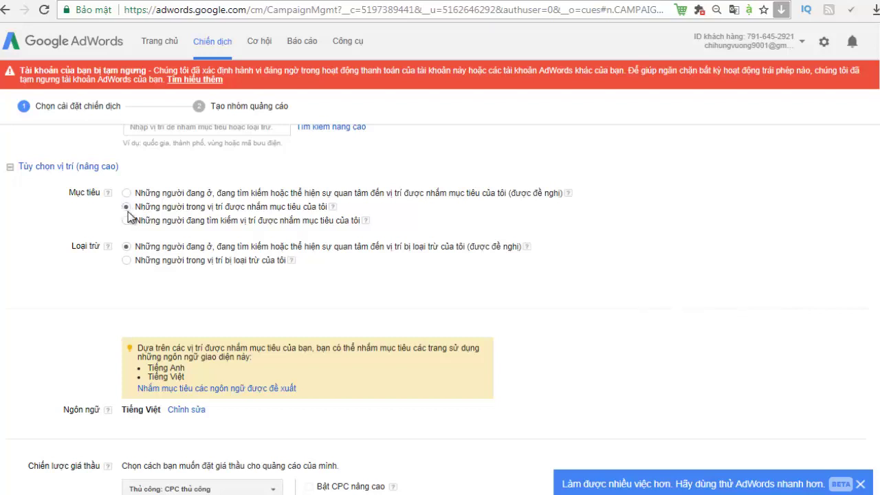
pyautogui.click(126, 261)
pyautogui.click(126, 247)
# Edit the campaign's languages and select all languages (Tất cả ngôn ngữ).
pyautogui.scroll(-1, 13, 269)
pyautogui.scroll(-2, 12, 269)
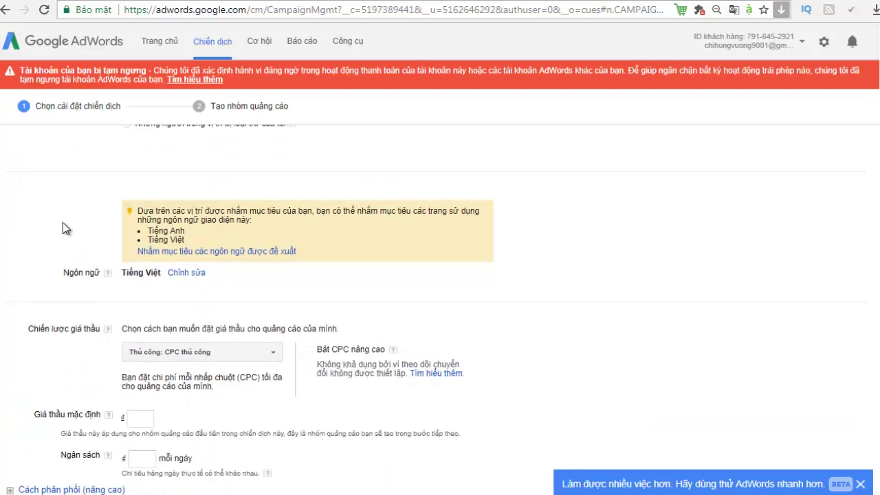
pyautogui.scroll(-1, 64, 228)
pyautogui.scroll(-1, 63, 229)
pyautogui.click(186, 204)
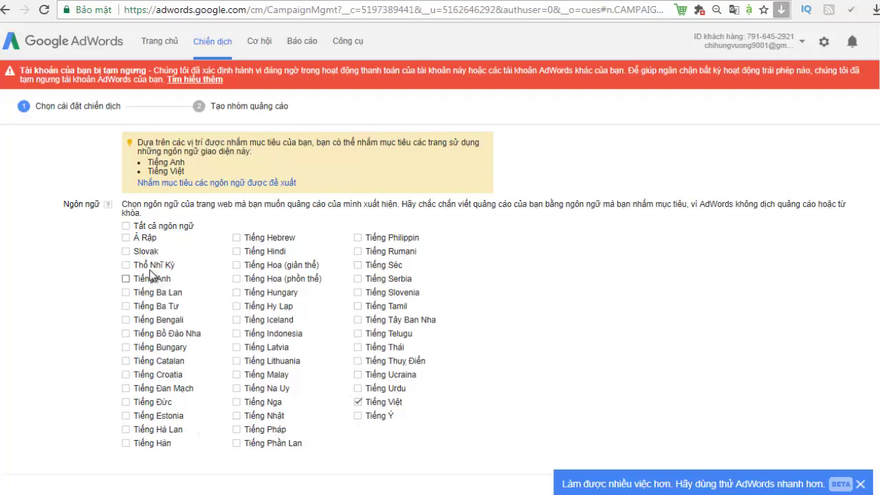
pyautogui.click(125, 226)
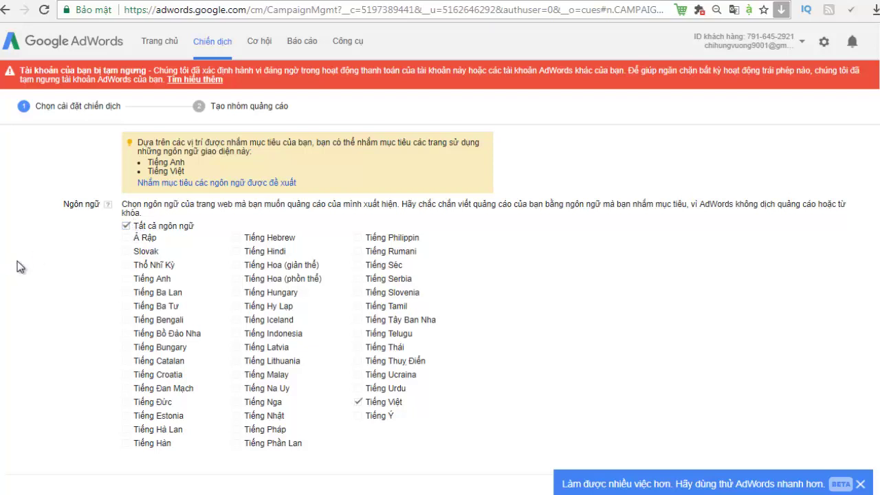
# Set the campaign's default bid to 1000 đ and dismiss the Windows color scheme prompt.
pyautogui.scroll(-6, 17, 267)
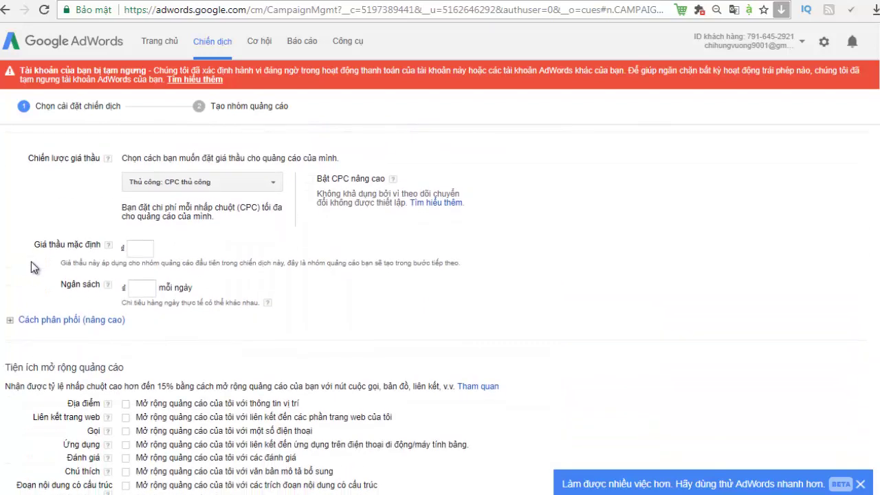
pyautogui.click(138, 250)
pyautogui.write('1000')
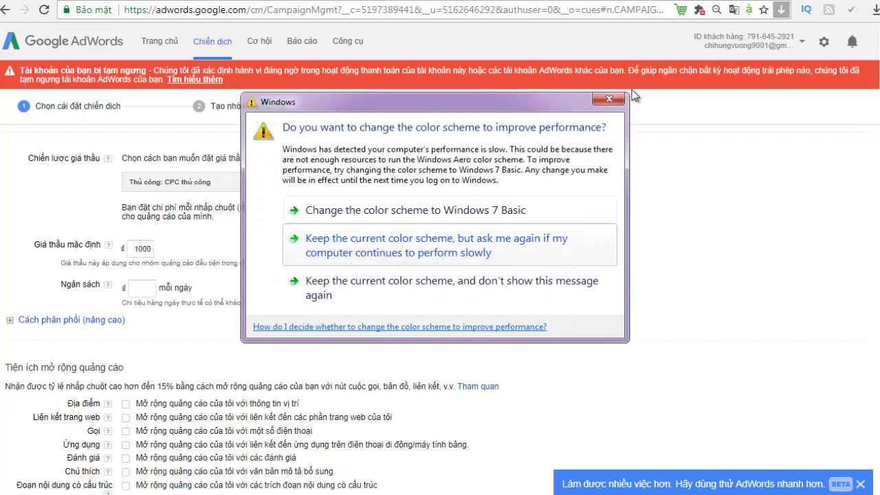
pyautogui.click(614, 100)
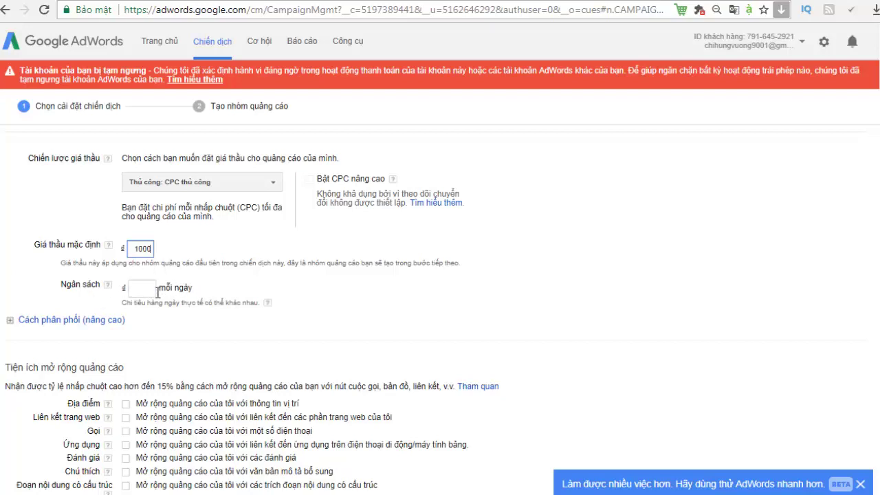
# Set the campaign's daily budget to 100000 đ and check the keyword list in the Excel spreadsheet.
pyautogui.click(107, 284)
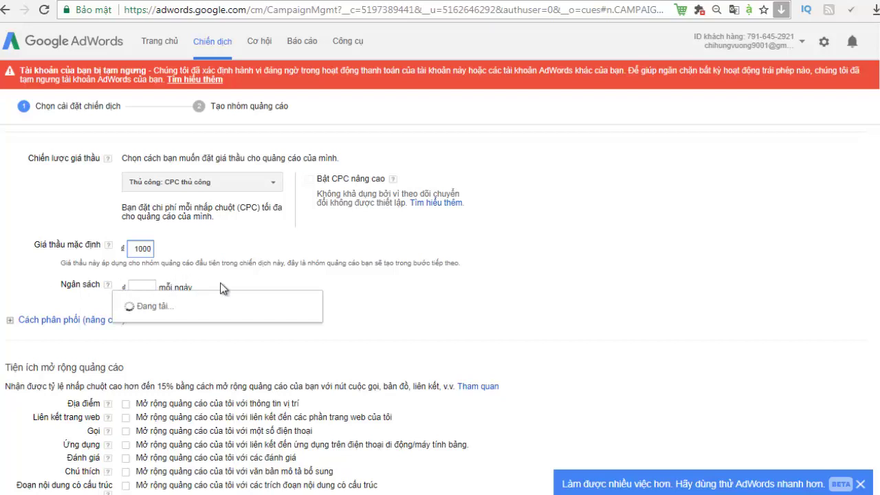
pyautogui.click(503, 286)
pyautogui.click(142, 288)
pyautogui.click(283, 302)
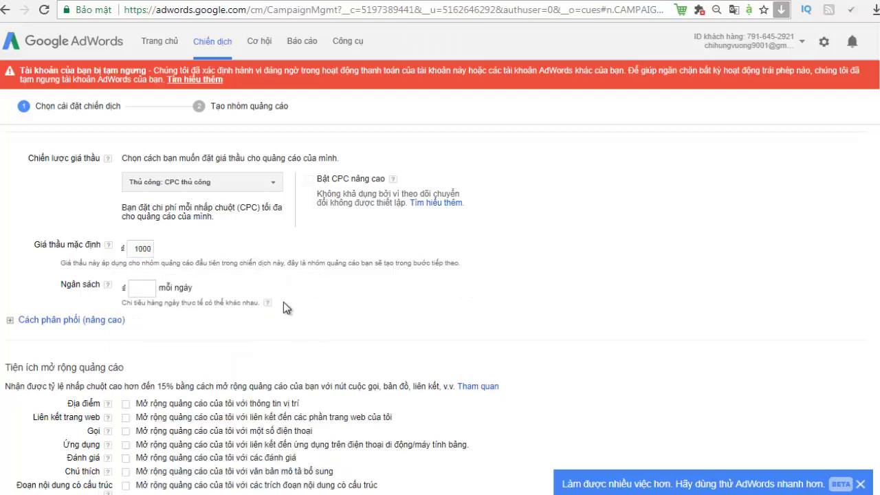
pyautogui.click(148, 288)
pyautogui.write('100000')
pyautogui.click(321, 293)
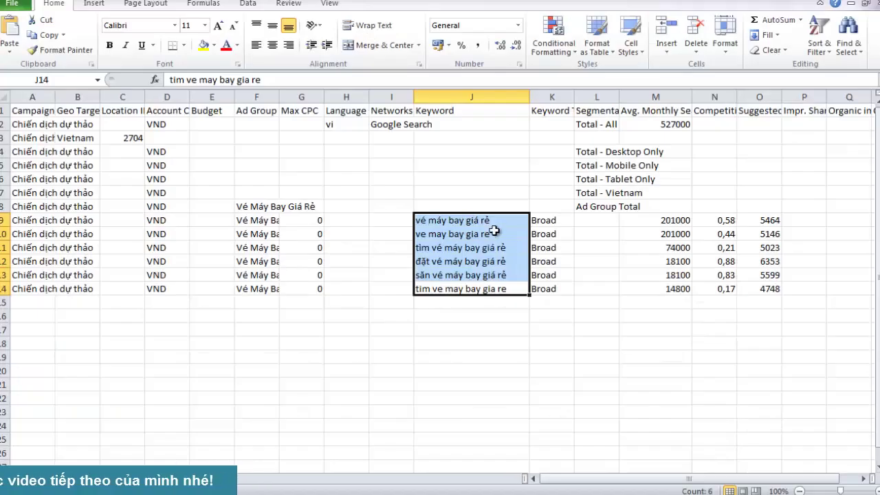
pyautogui.click(466, 304)
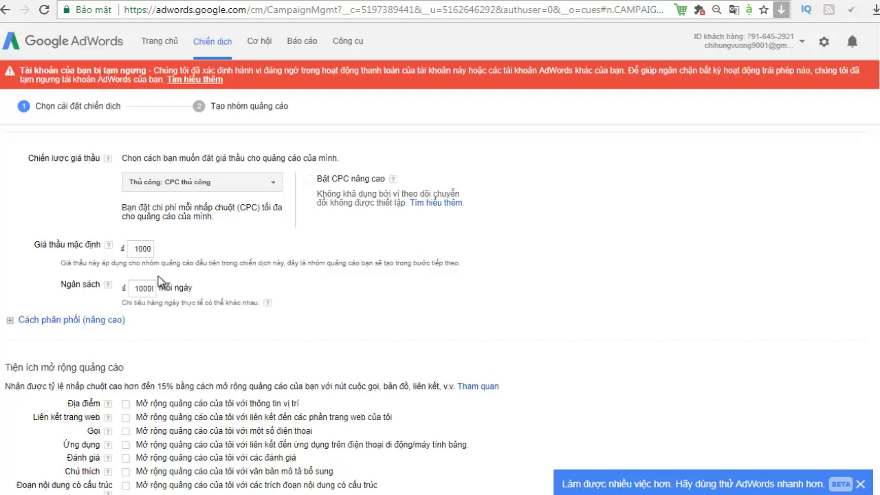
# Expand the advanced delivery options, try the accelerated method (Nhanh) and return the delivery method to Bình thường.
pyautogui.scroll(-1, 76, 257)
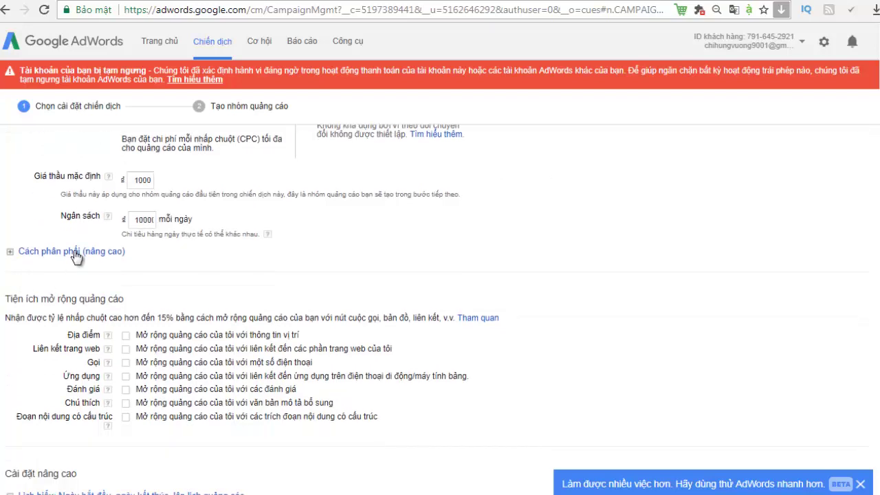
pyautogui.click(76, 254)
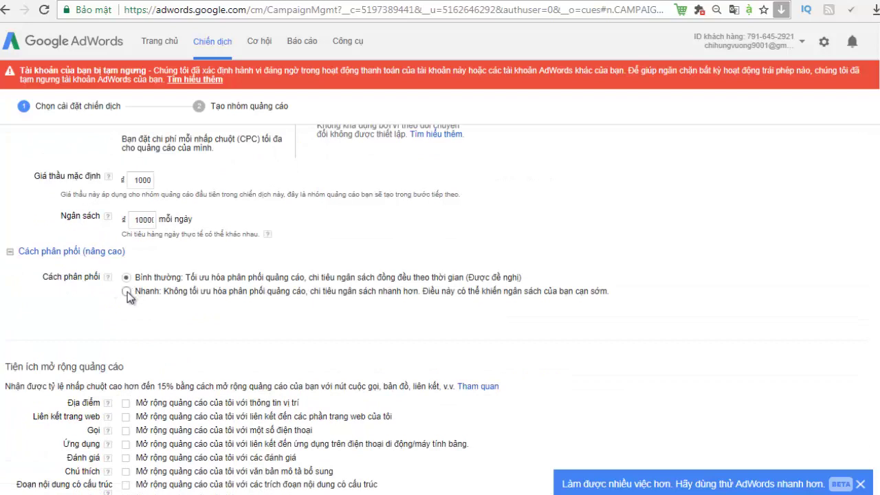
pyautogui.click(127, 291)
pyautogui.click(126, 278)
pyautogui.click(128, 292)
pyautogui.click(126, 277)
pyautogui.click(127, 290)
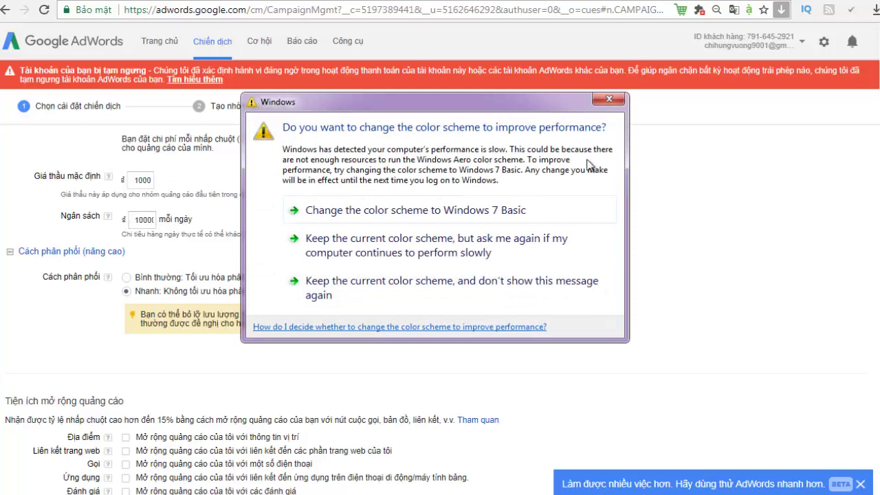
pyautogui.click(609, 99)
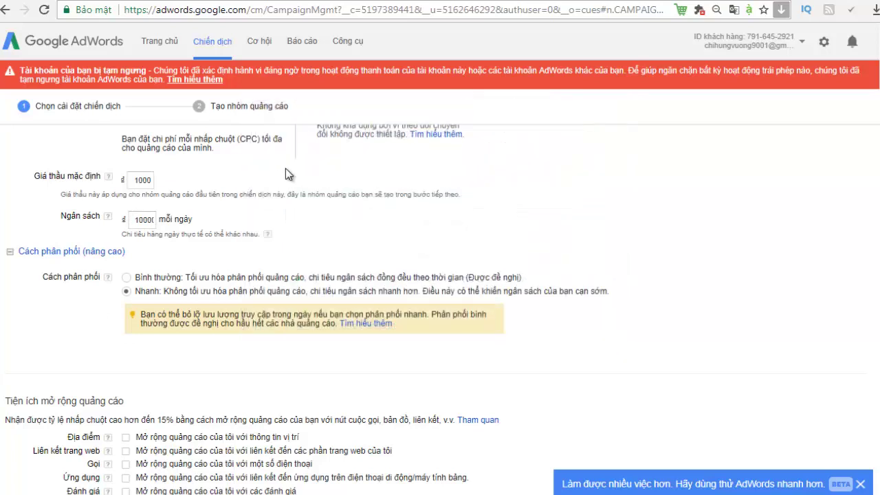
pyautogui.click(127, 277)
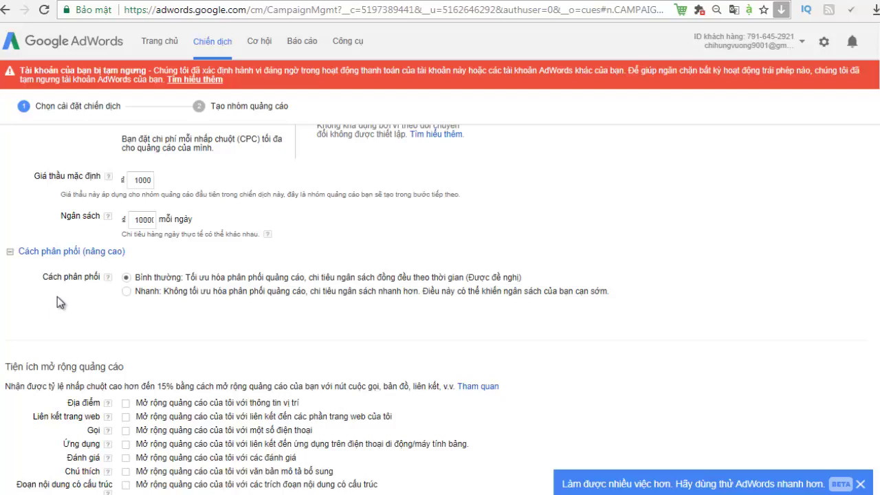
pyautogui.scroll(-2, 51, 296)
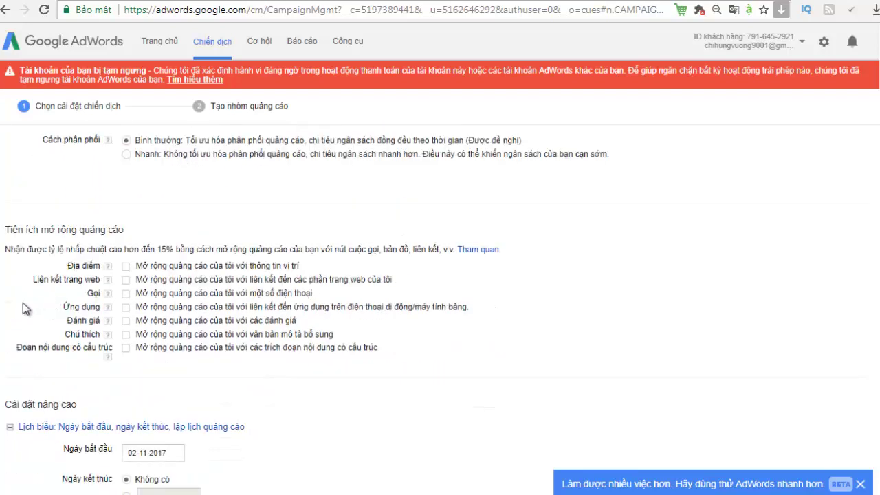